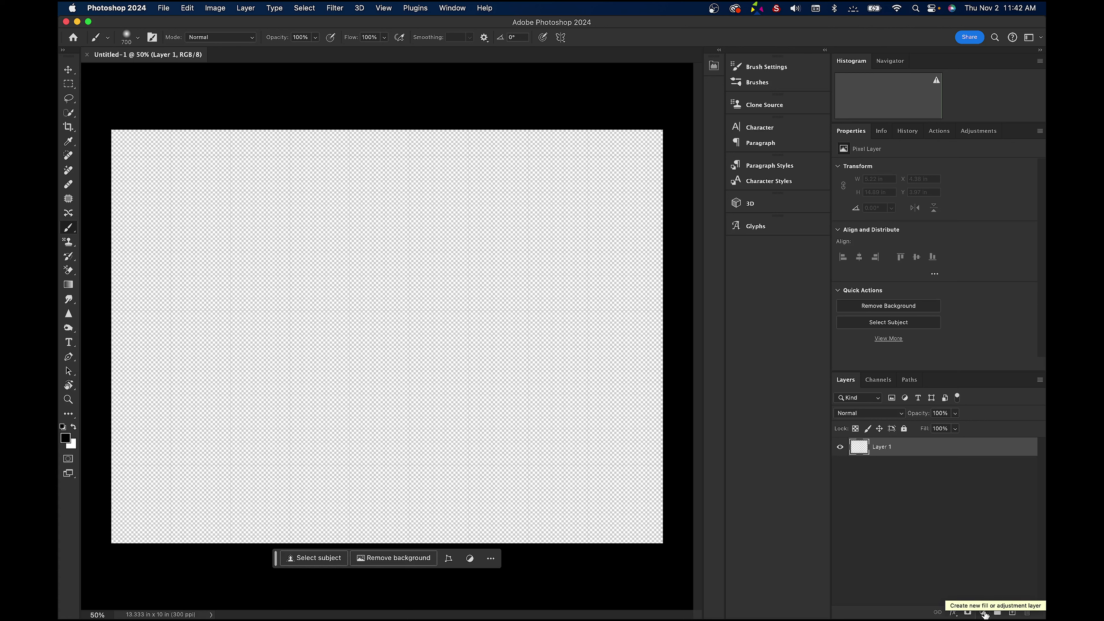
# - Add a Solid Color fill layer in red (#b12121) and return to the Brush tool
pyautogui.click(984, 613)
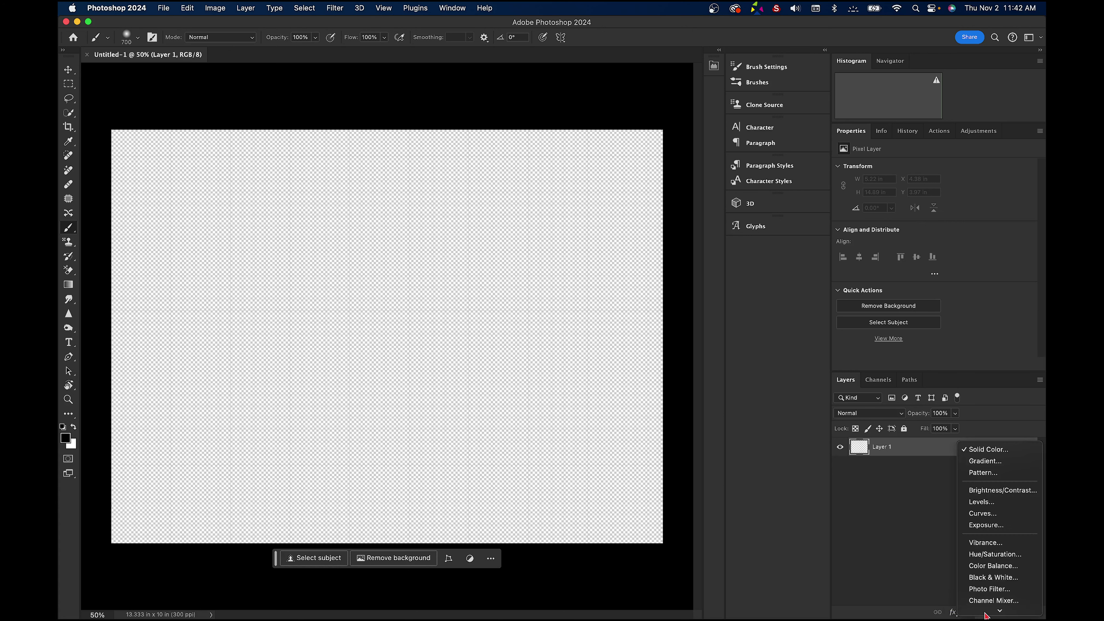
pyautogui.click(998, 451)
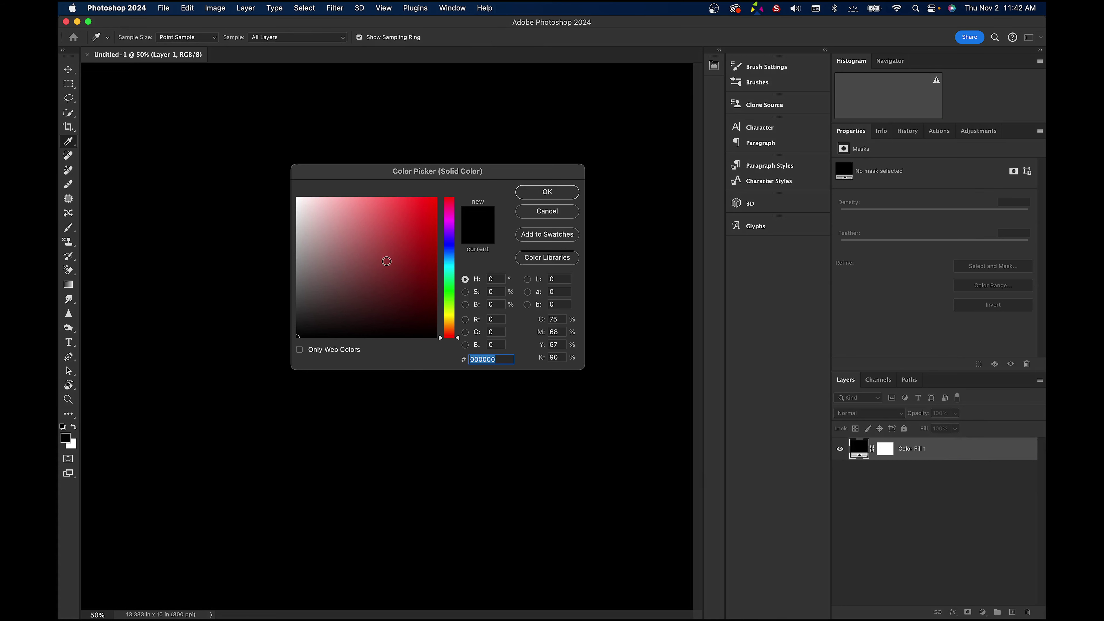
pyautogui.moveTo(377, 258)
pyautogui.mouseDown()
pyautogui.moveTo(412, 242)
pyautogui.moveTo(428, 250)
pyautogui.moveTo(413, 240)
pyautogui.moveTo(430, 237)
pyautogui.moveTo(396, 239)
pyautogui.moveTo(411, 240)
pyautogui.mouseUp()
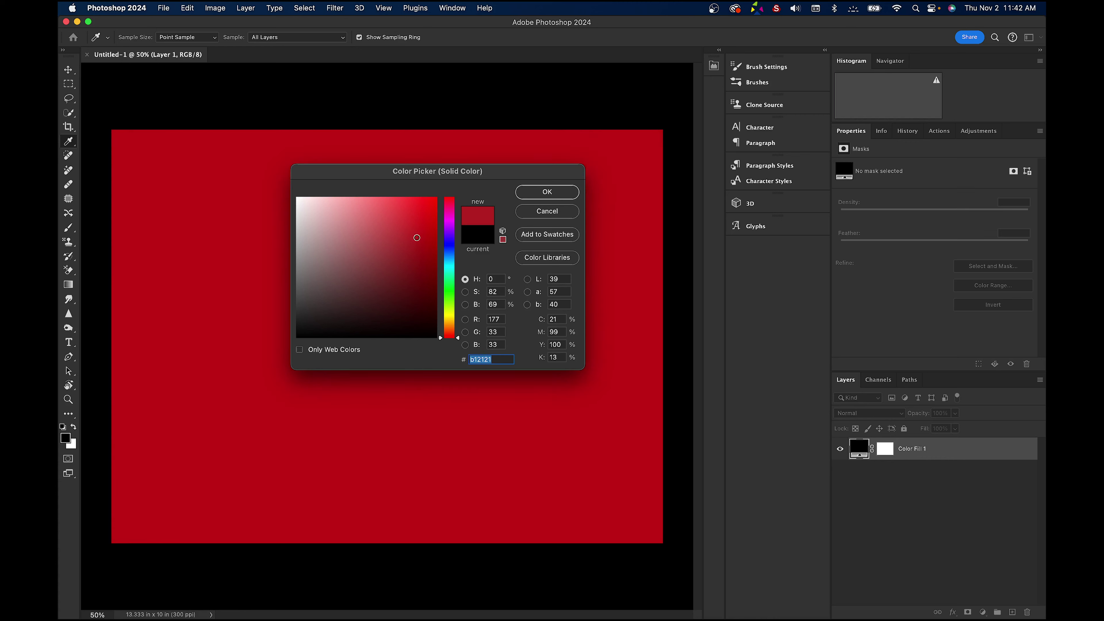
pyautogui.click(546, 192)
pyautogui.press('b')
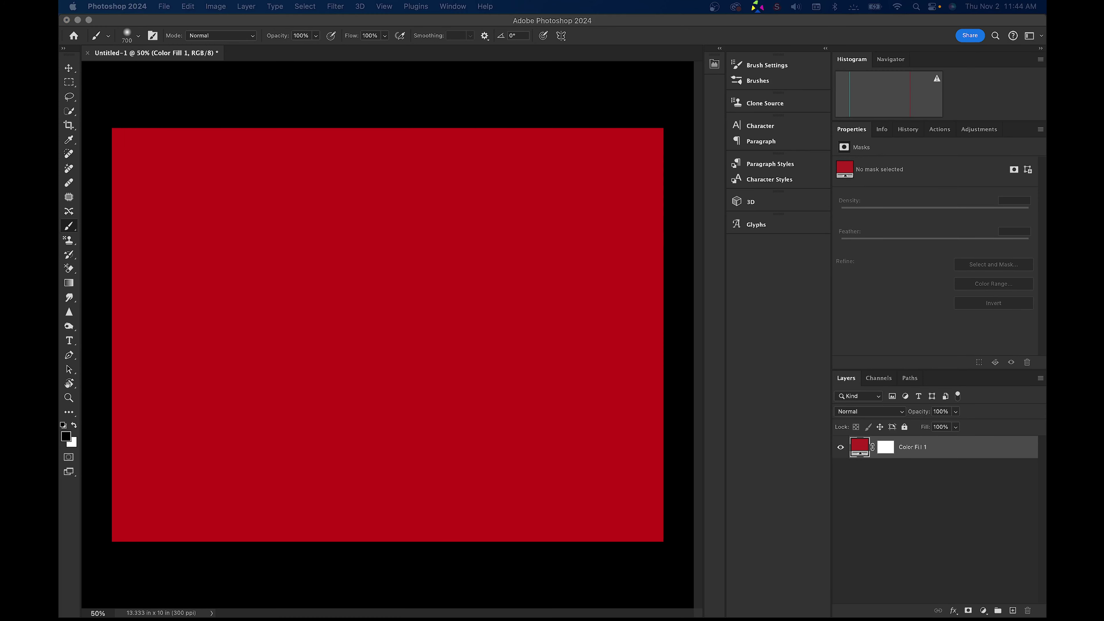
# - Add a dark blue (#2e3269) Solid Color fill layer above the red one and toggle its visibility off and on
pyautogui.click(984, 611)
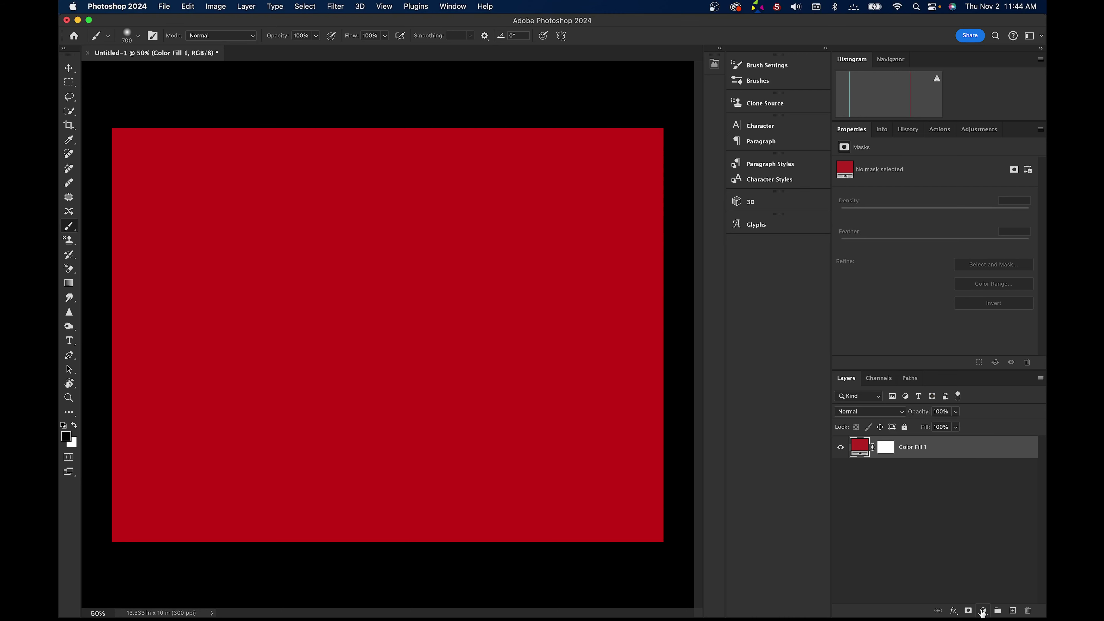
pyautogui.click(984, 612)
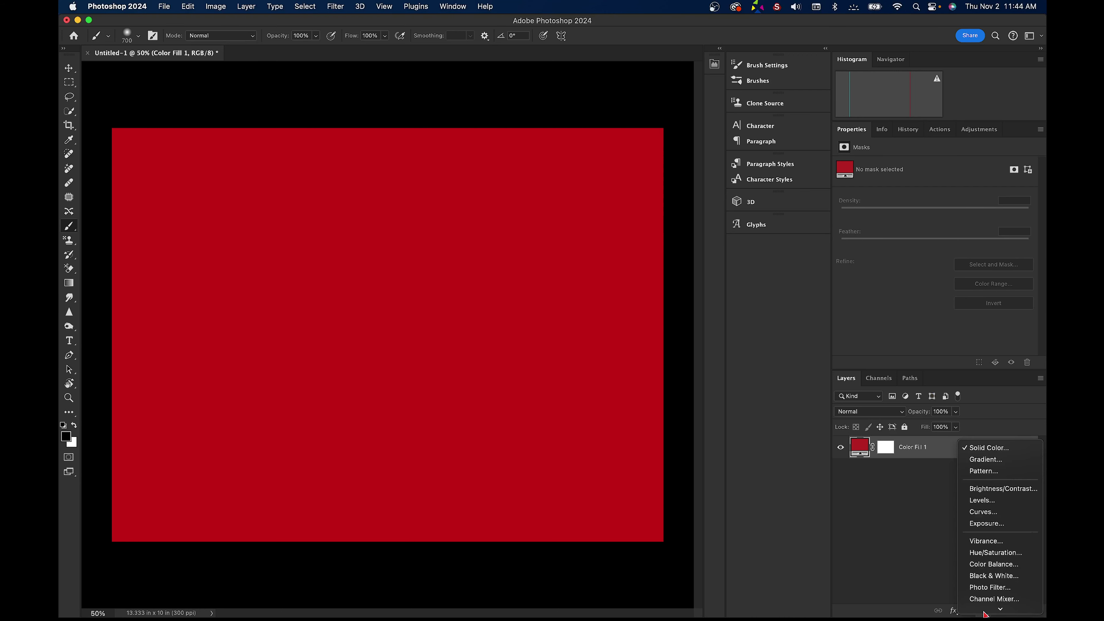
pyautogui.click(1011, 453)
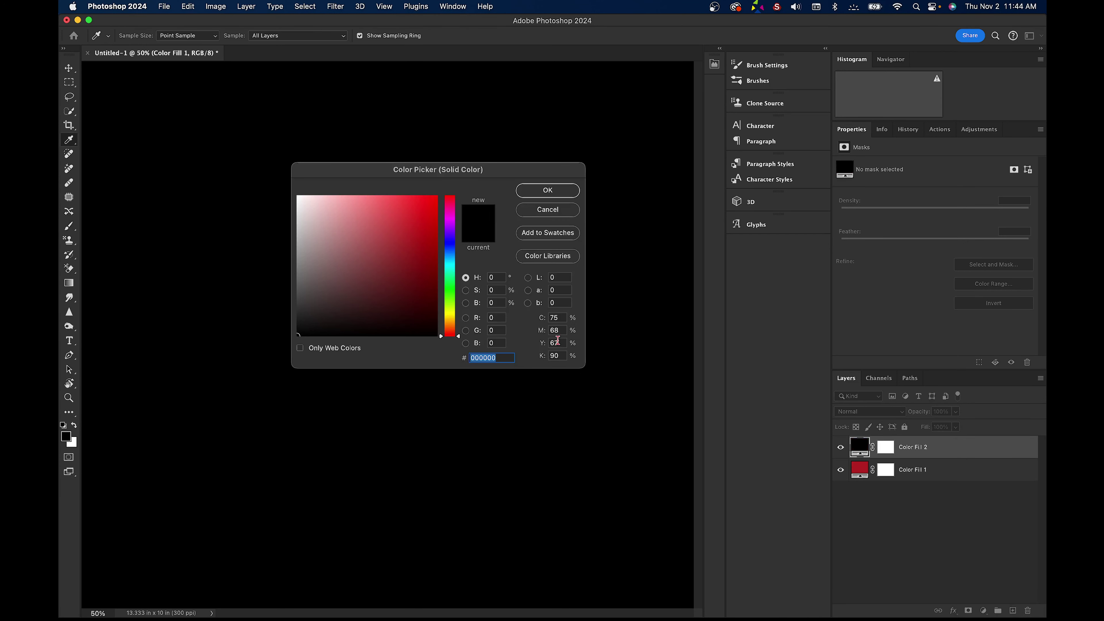
pyautogui.moveTo(458, 255); pyautogui.dragTo(456, 245)
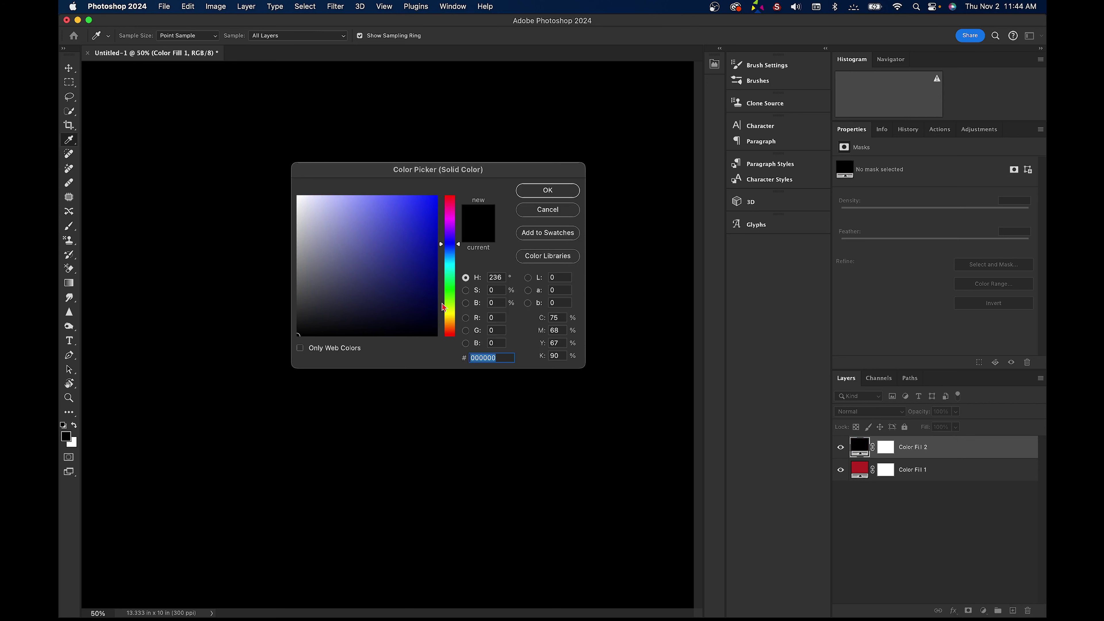
pyautogui.moveTo(424, 252)
pyautogui.mouseDown()
pyautogui.moveTo(339, 245)
pyautogui.moveTo(343, 275)
pyautogui.moveTo(377, 279)
pyautogui.mouseUp()
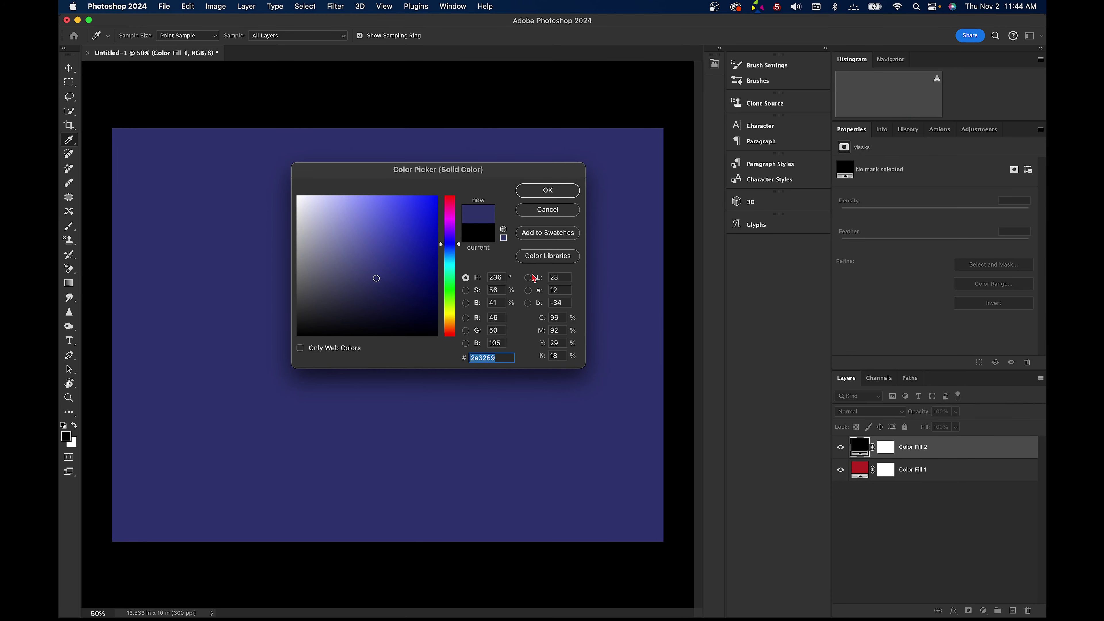
pyautogui.click(548, 191)
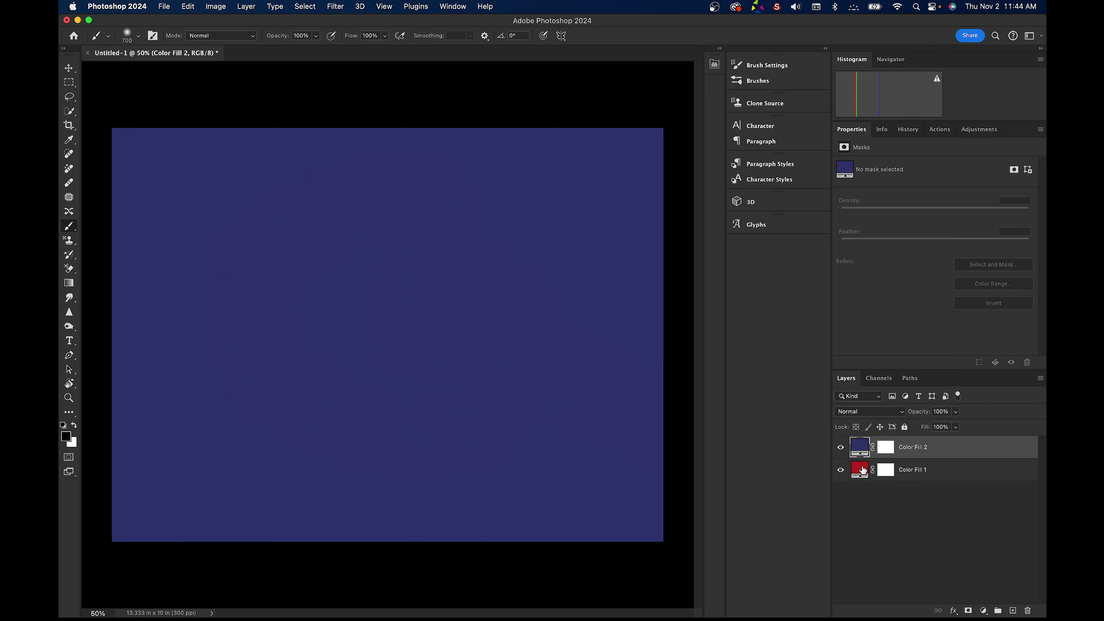
pyautogui.click(841, 449)
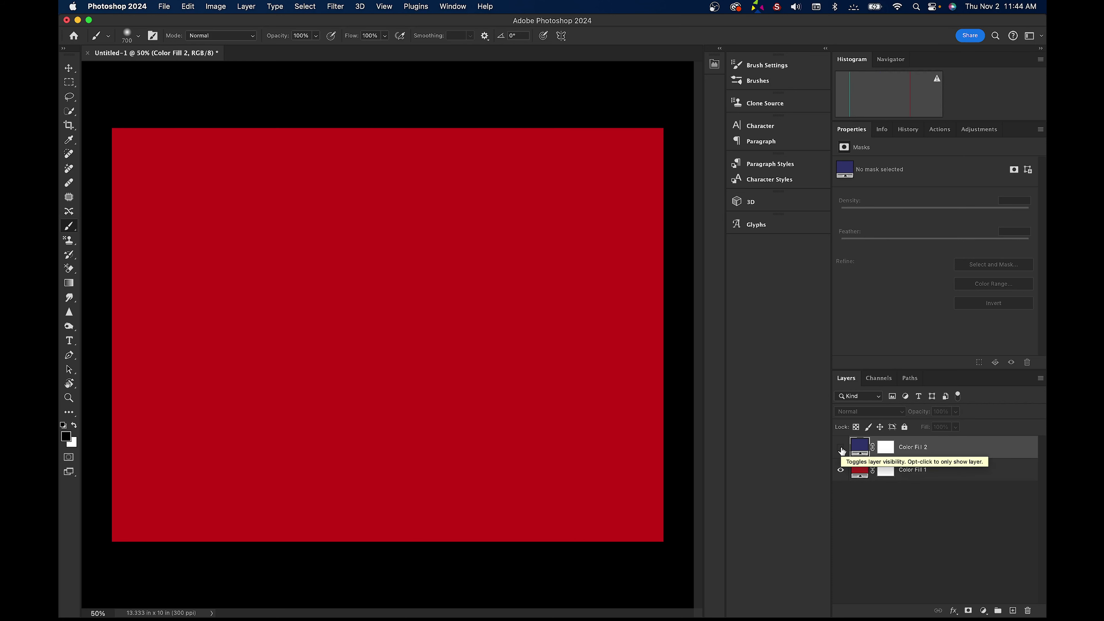
pyautogui.click(841, 449)
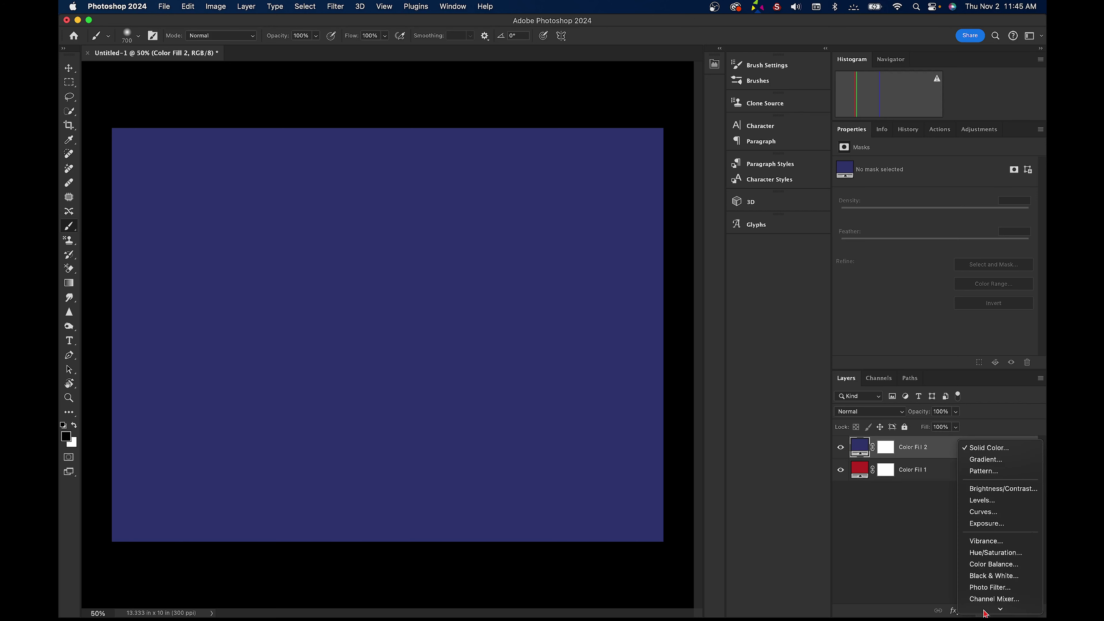
# - Add a third Solid Color fill layer on top in a medium-dark green with hue 106
pyautogui.click(991, 450)
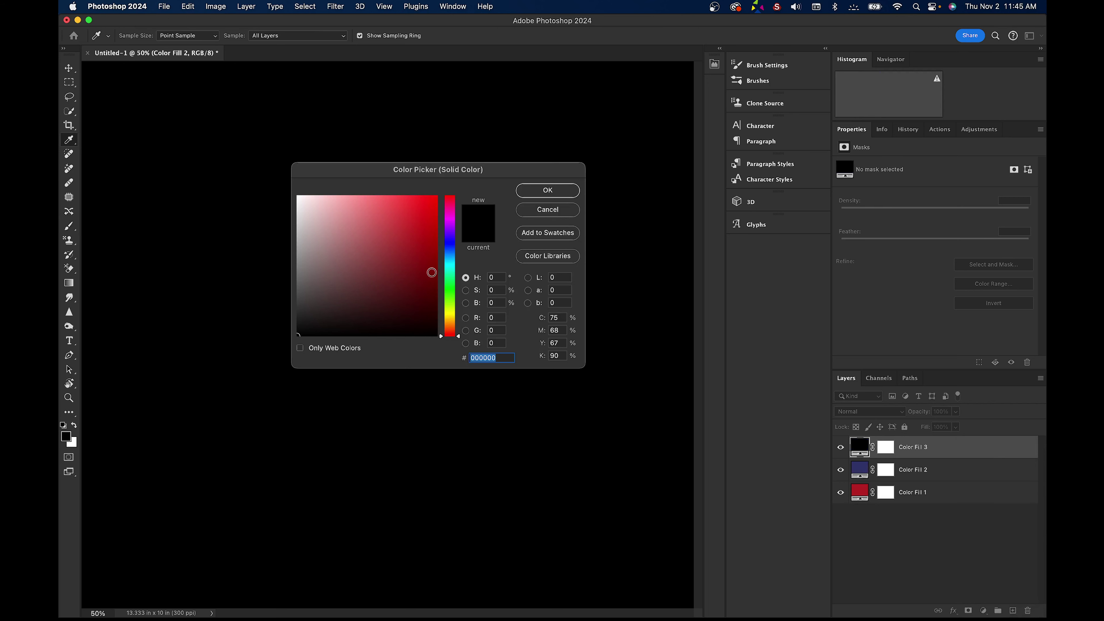
pyautogui.click(450, 295)
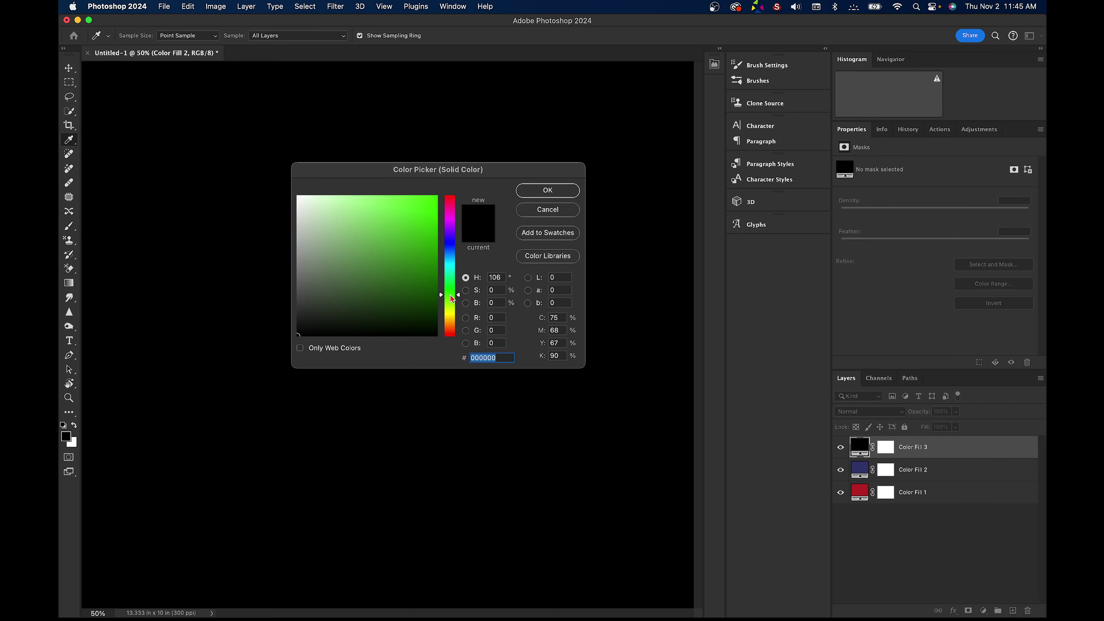
pyautogui.click(421, 278)
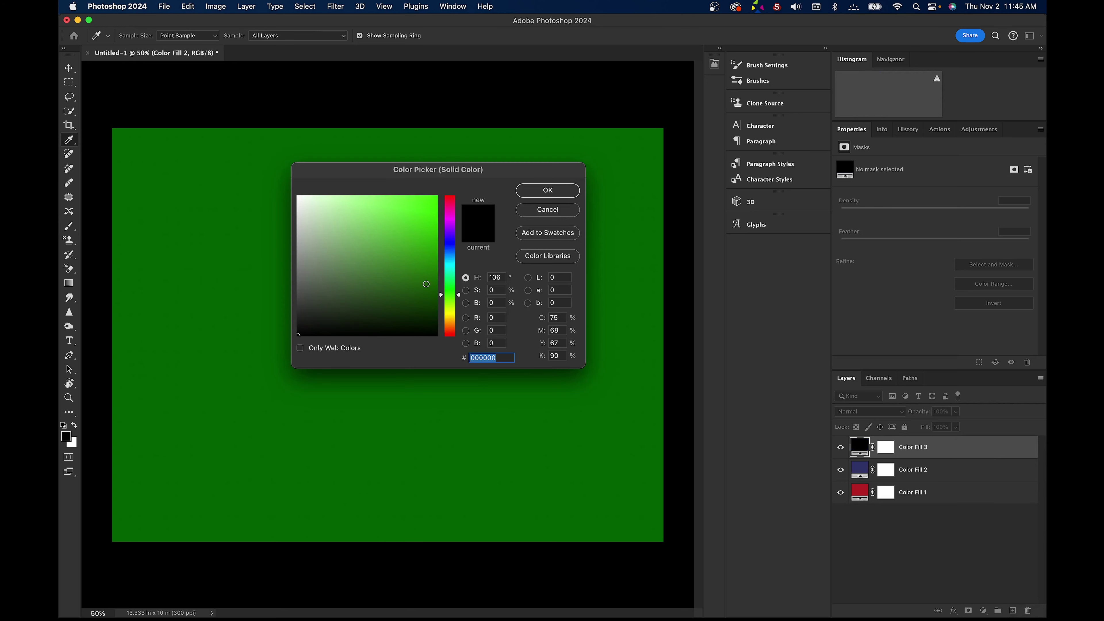
pyautogui.click(556, 191)
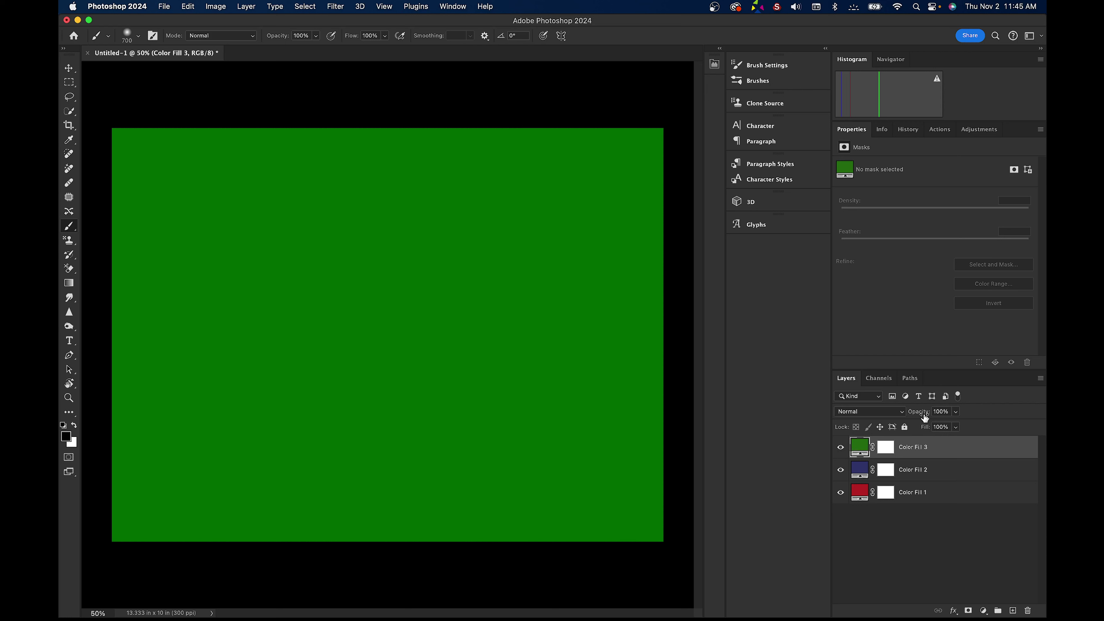
# - Lower the green fill layer's opacity to 50% and toggle its visibility to compare with the blue beneath
pyautogui.click(956, 412)
pyautogui.moveTo(958, 428); pyautogui.dragTo(930, 429)
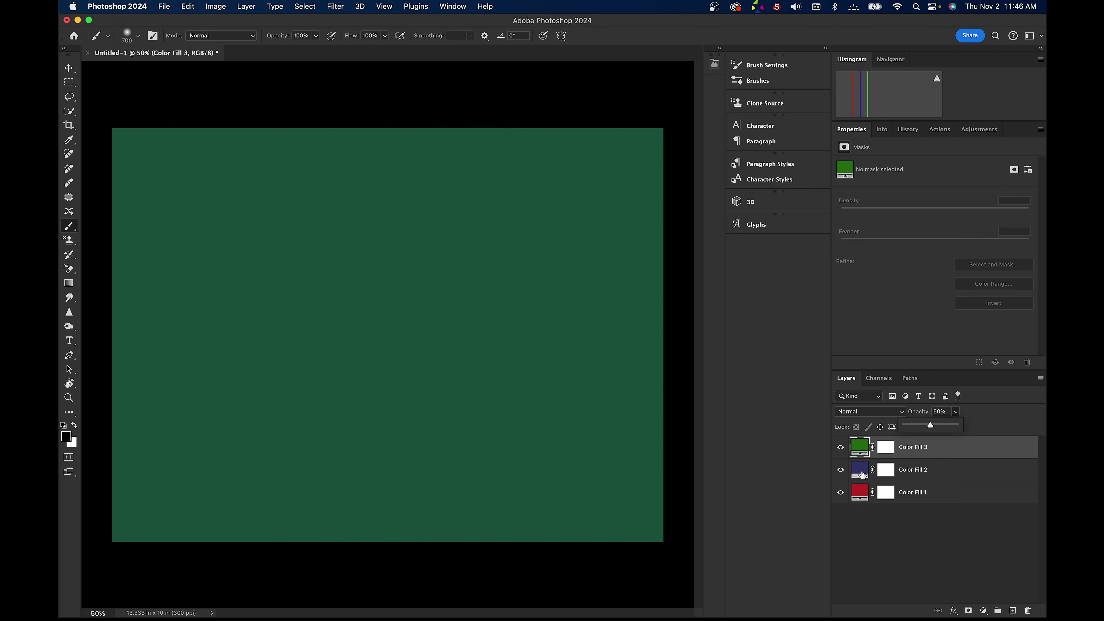
pyautogui.click(840, 448)
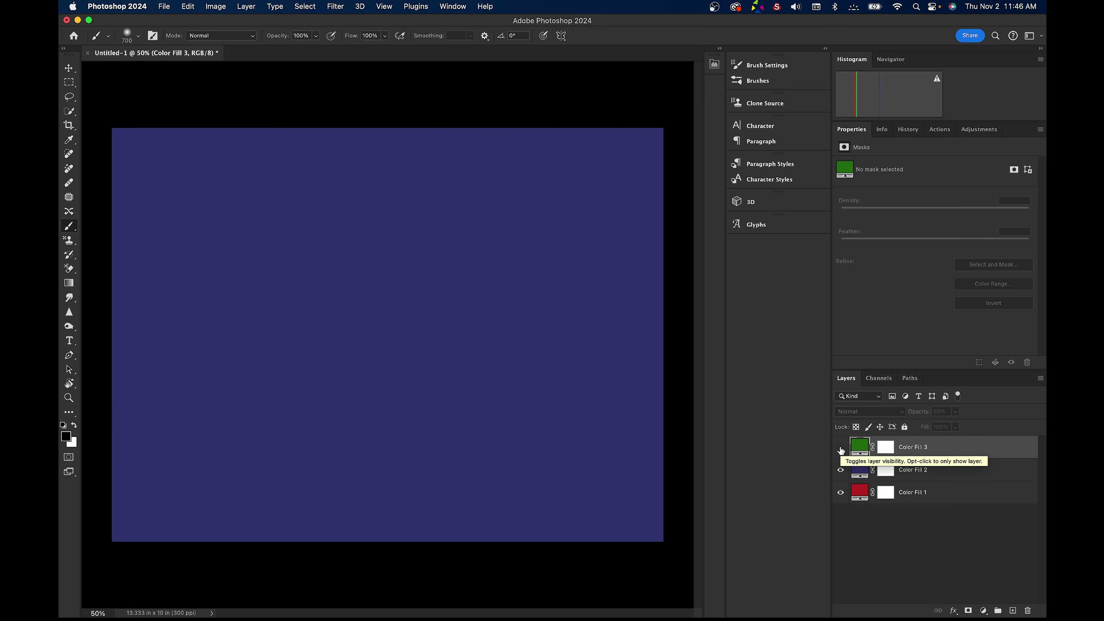
pyautogui.click(841, 448)
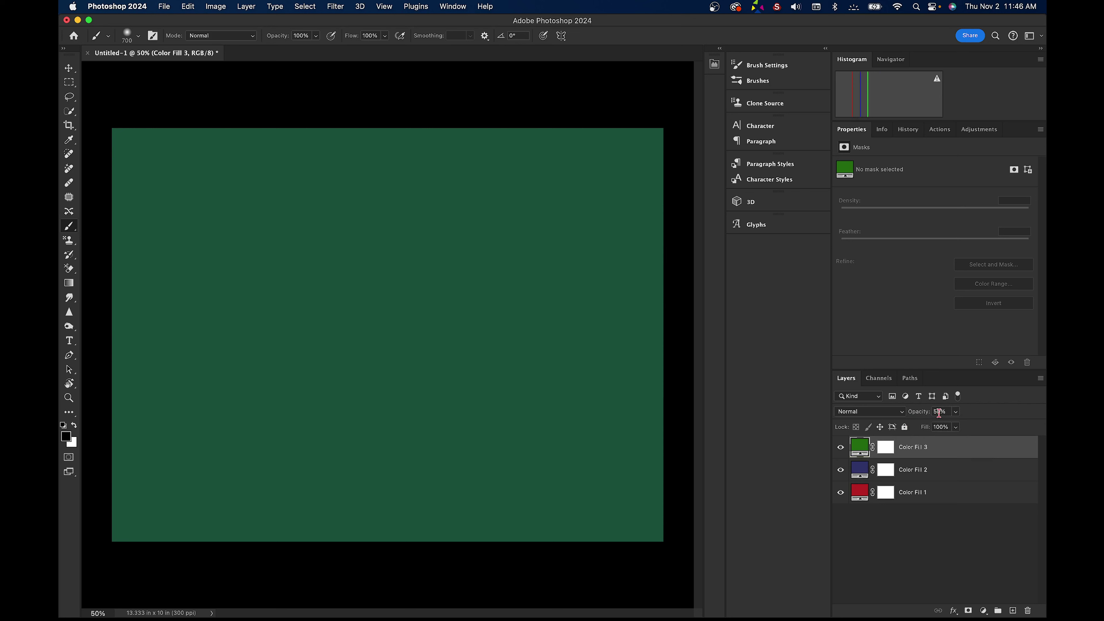
# - Reduce the green fill layer's opacity to 0% and toggle its visibility to compare
pyautogui.click(956, 413)
pyautogui.moveTo(957, 427); pyautogui.dragTo(916, 426)
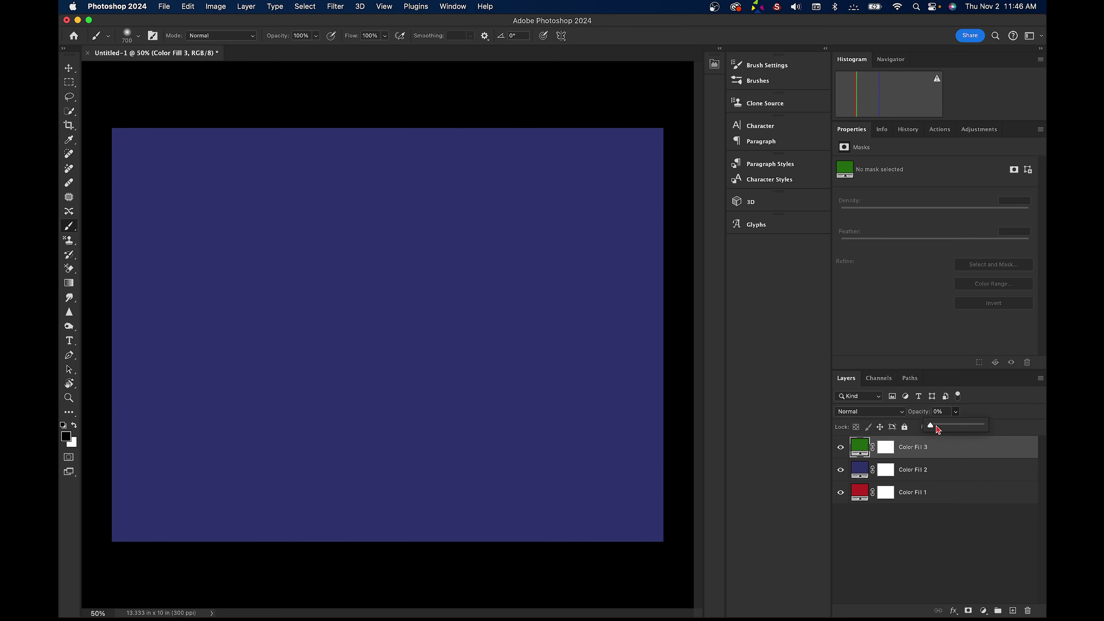
pyautogui.click(840, 447)
pyautogui.click(841, 448)
pyautogui.click(841, 447)
# - Raise the green fill layer's opacity and set it to 100%
pyautogui.moveTo(915, 416); pyautogui.dragTo(935, 414)
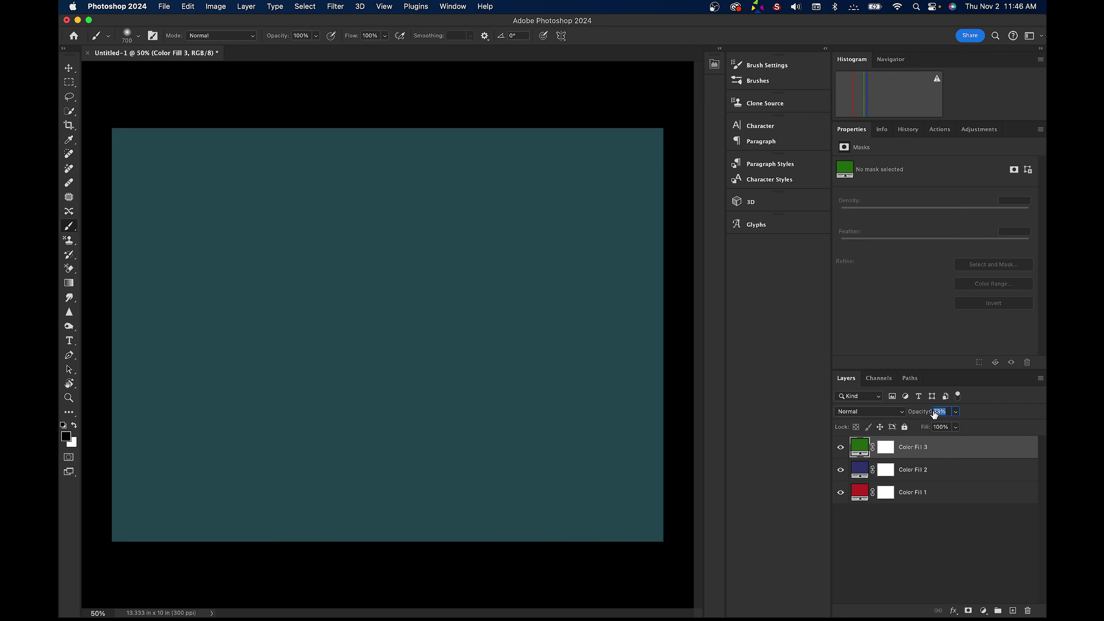
pyautogui.write('100')
pyautogui.press('Return')
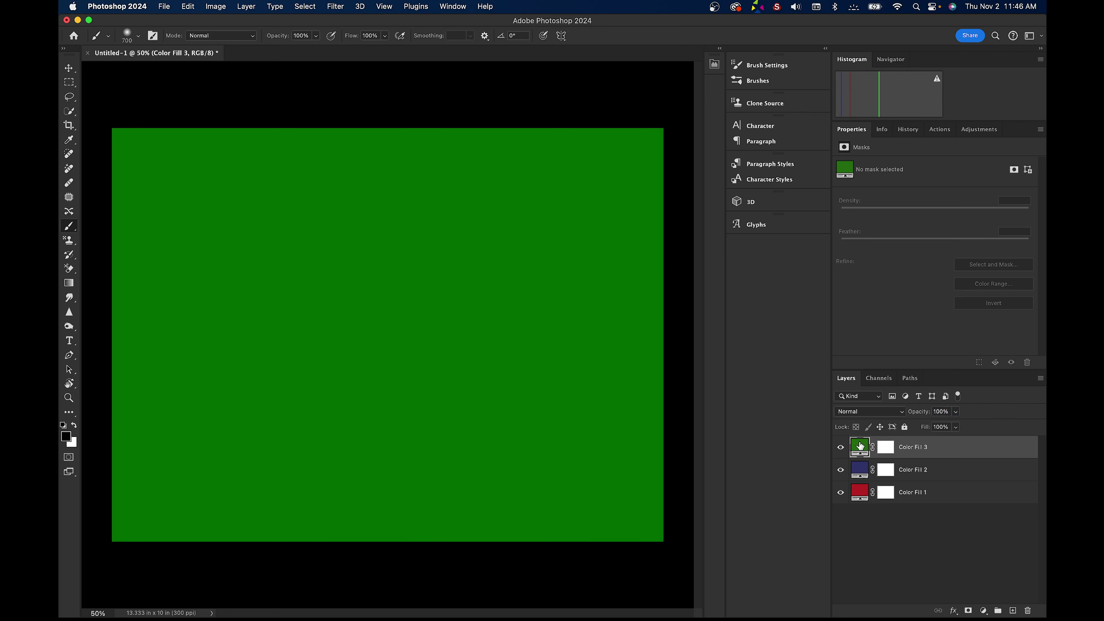
# - Hide the green fill layer and lower the blue fill layer's opacity to blend it with the red layer below
pyautogui.click(842, 449)
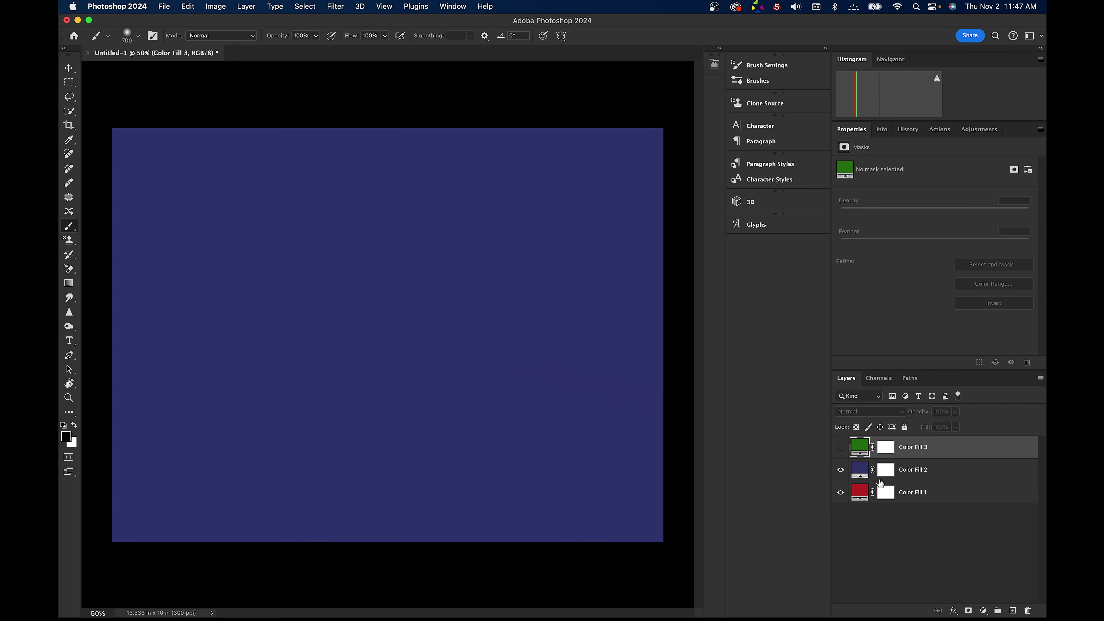
pyautogui.click(841, 471)
pyautogui.click(841, 471)
pyautogui.click(861, 469)
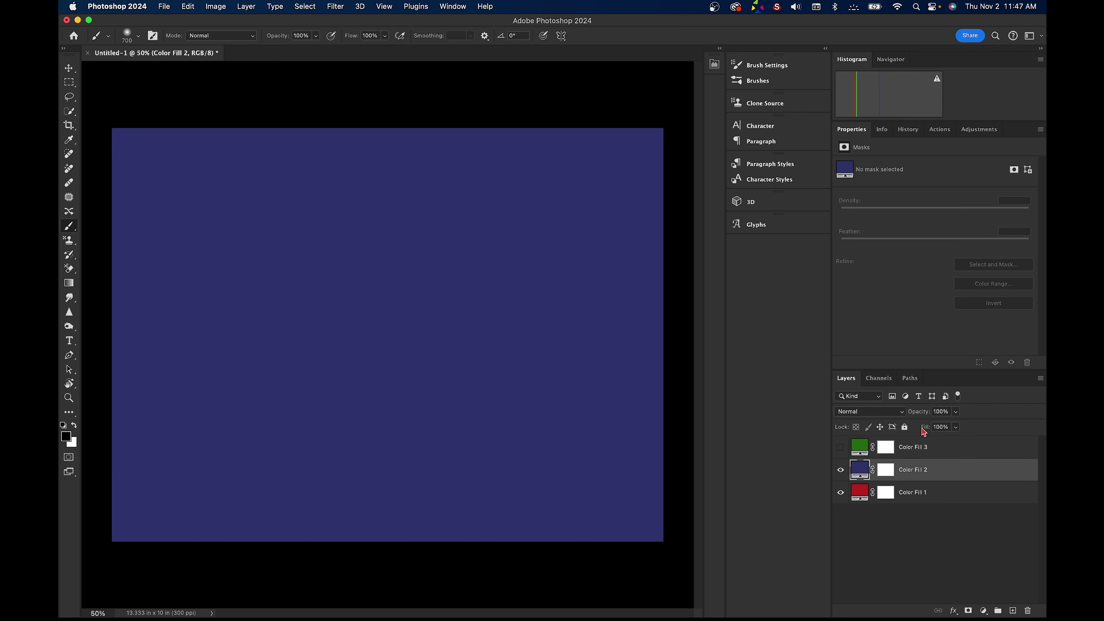
pyautogui.moveTo(921, 416); pyautogui.dragTo(903, 415)
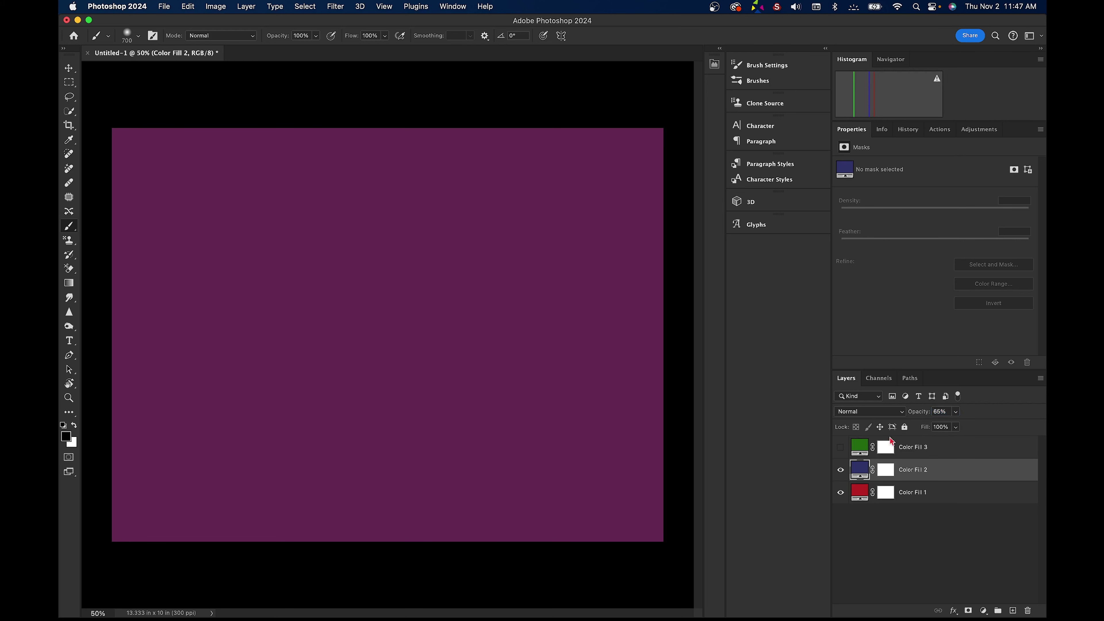
pyautogui.moveTo(915, 415); pyautogui.dragTo(912, 417)
pyautogui.moveTo(913, 416); pyautogui.dragTo(911, 416)
# - Toggle the semi-transparent blue layer's visibility to compare the blend with the plain red layer
pyautogui.click(841, 470)
pyautogui.click(840, 470)
pyautogui.click(841, 471)
pyautogui.click(842, 472)
# - Set the blue fill layer's opacity to 100%, then show and select the green fill layer
pyautogui.click(956, 412)
pyautogui.moveTo(956, 426); pyautogui.dragTo(995, 430)
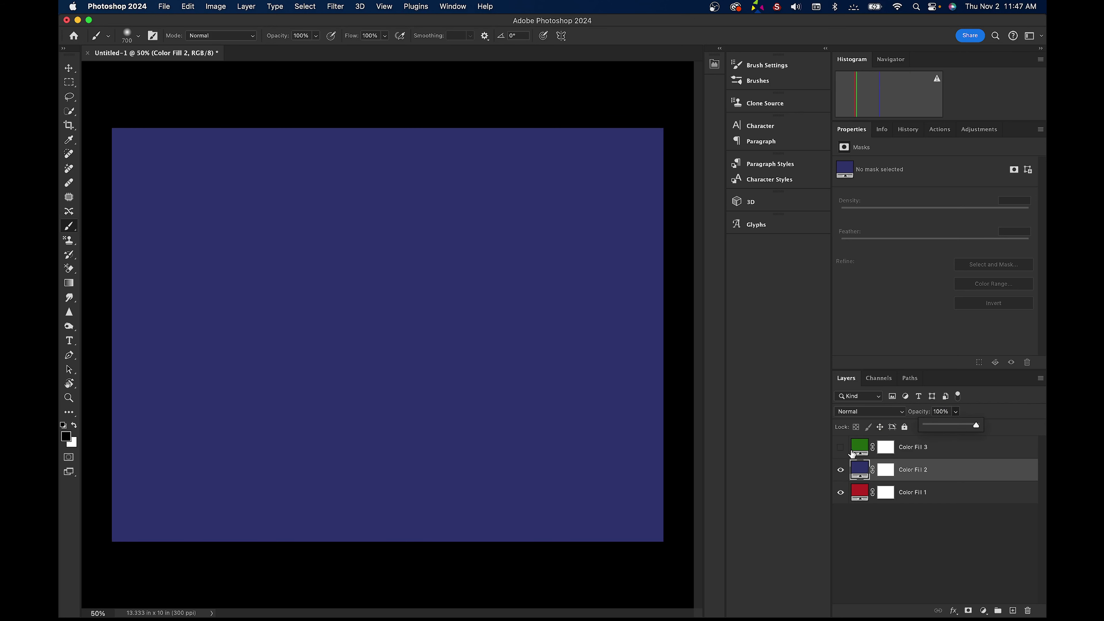
pyautogui.click(841, 448)
pyautogui.click(864, 450)
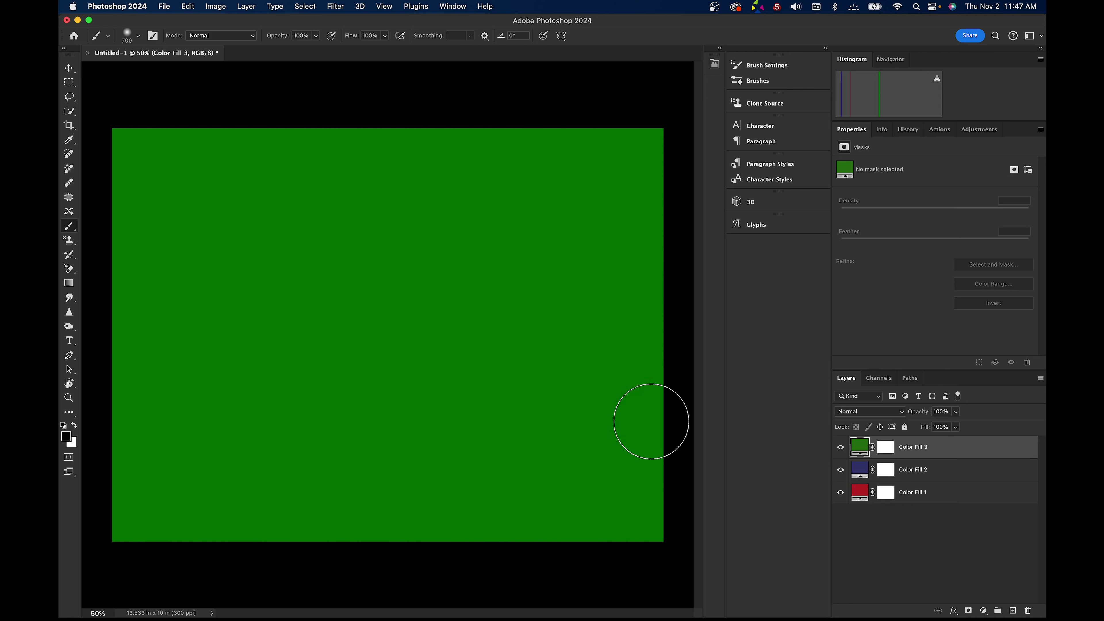
# - Select the green fill layer's mask and lower the layer's opacity to 52%
pyautogui.click(888, 449)
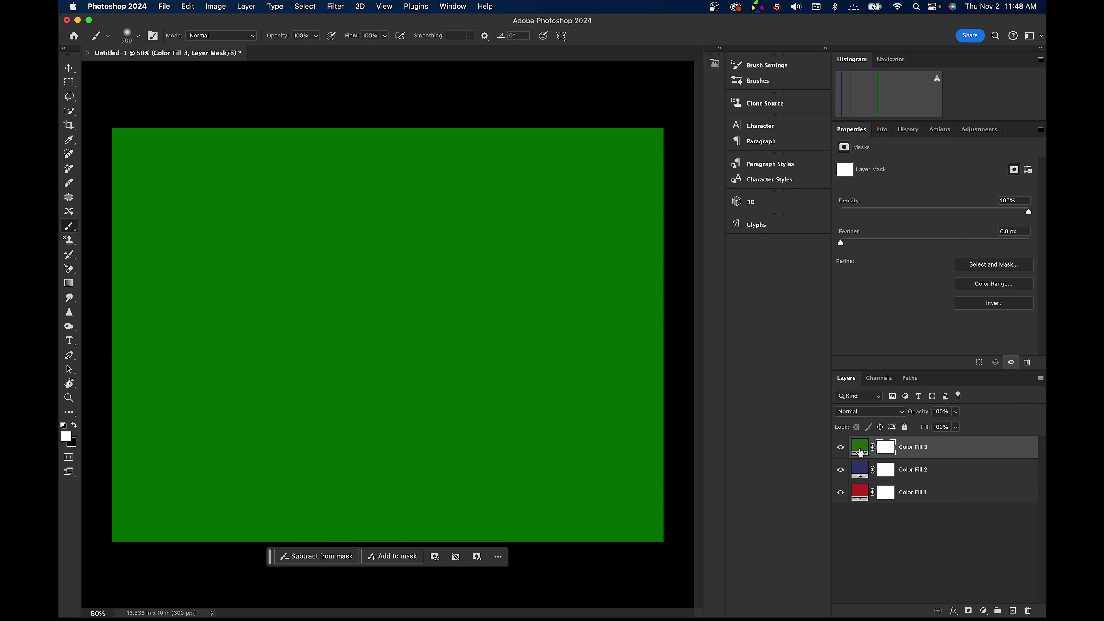
pyautogui.click(956, 412)
pyautogui.moveTo(954, 428); pyautogui.dragTo(934, 429)
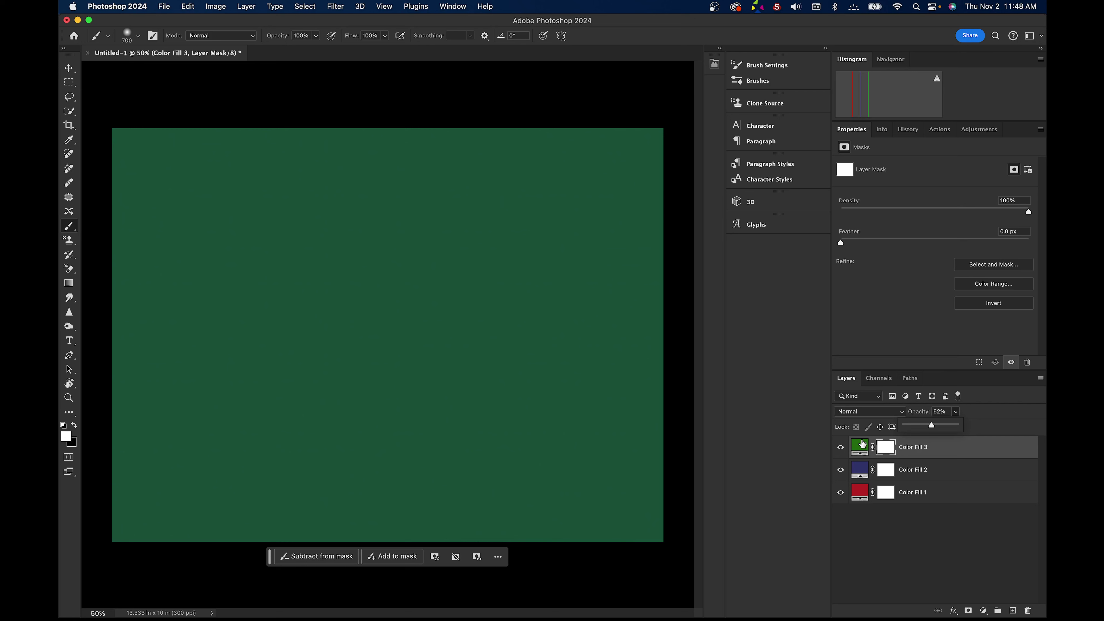
# - Switch between the green layer's color fill and its mask to compare their opacity setting
pyautogui.click(860, 447)
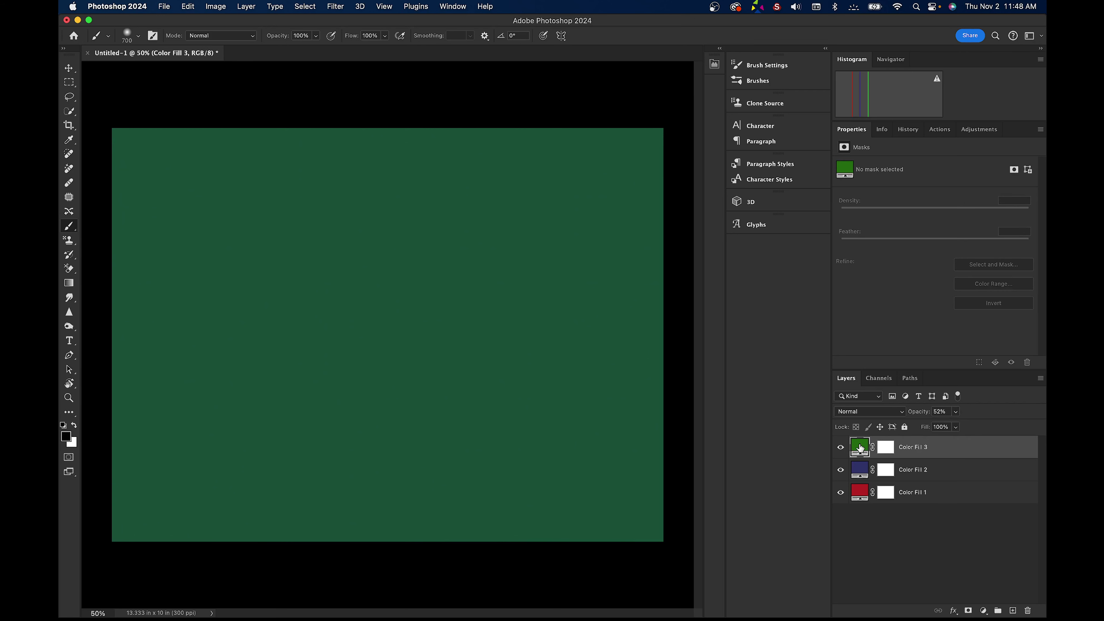
pyautogui.click(889, 448)
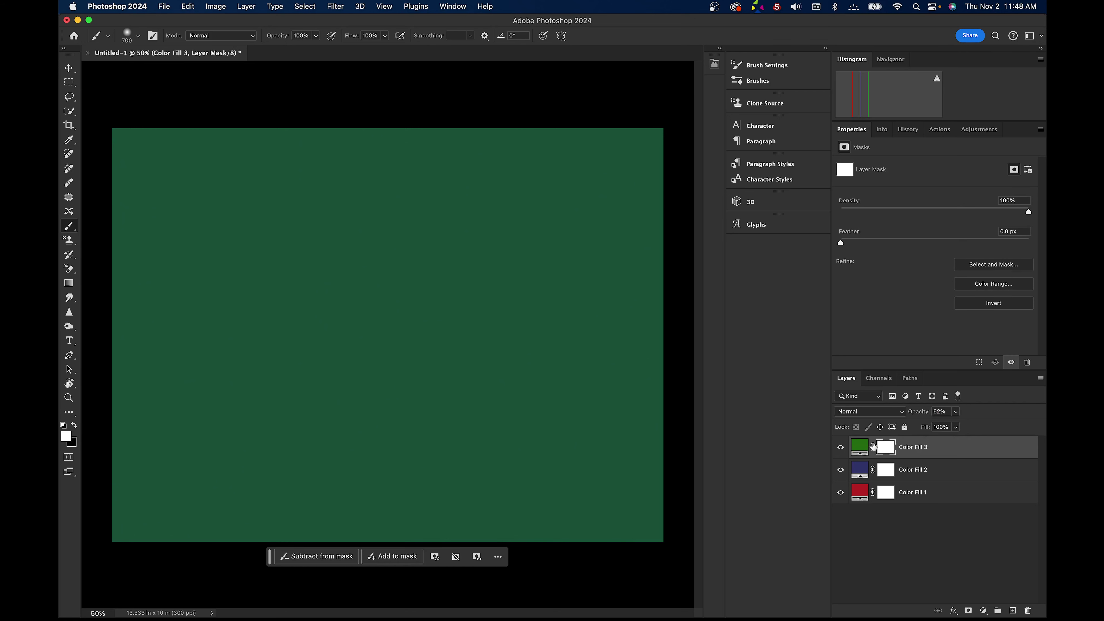
pyautogui.click(863, 446)
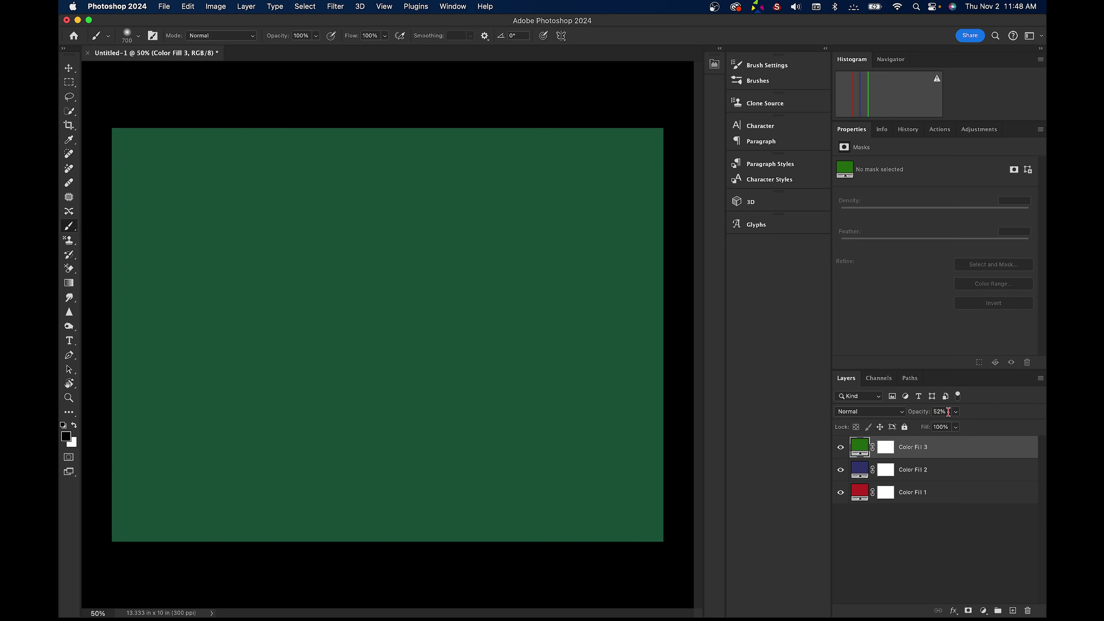
pyautogui.click(887, 447)
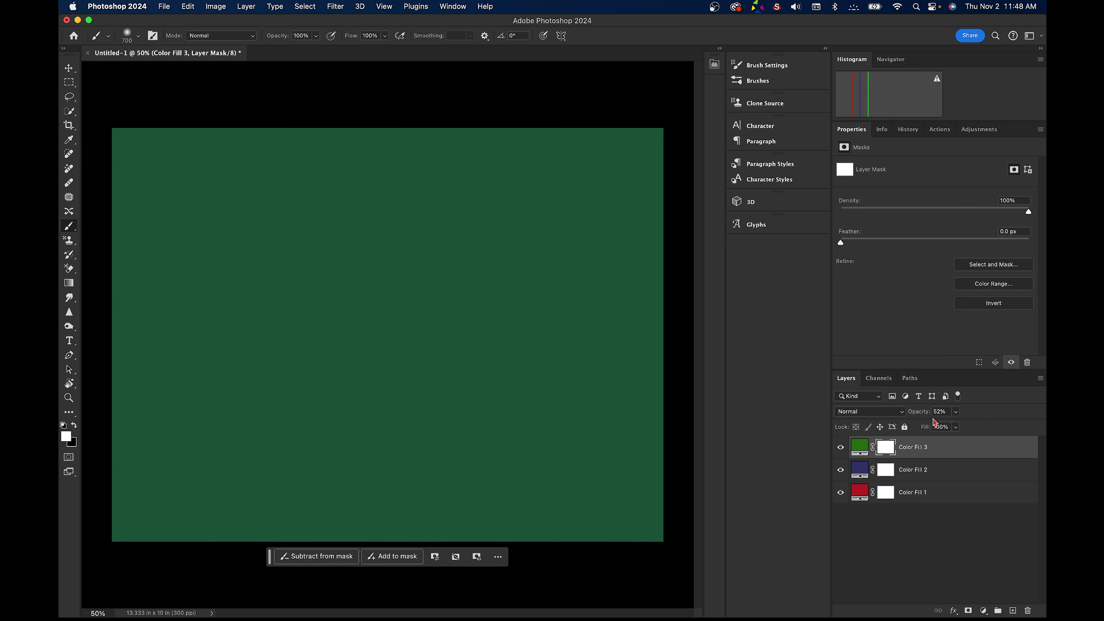
# - Set the green fill layer's opacity to 100% and keep its layer mask selected
pyautogui.click(954, 413)
pyautogui.moveTo(958, 428); pyautogui.dragTo(994, 429)
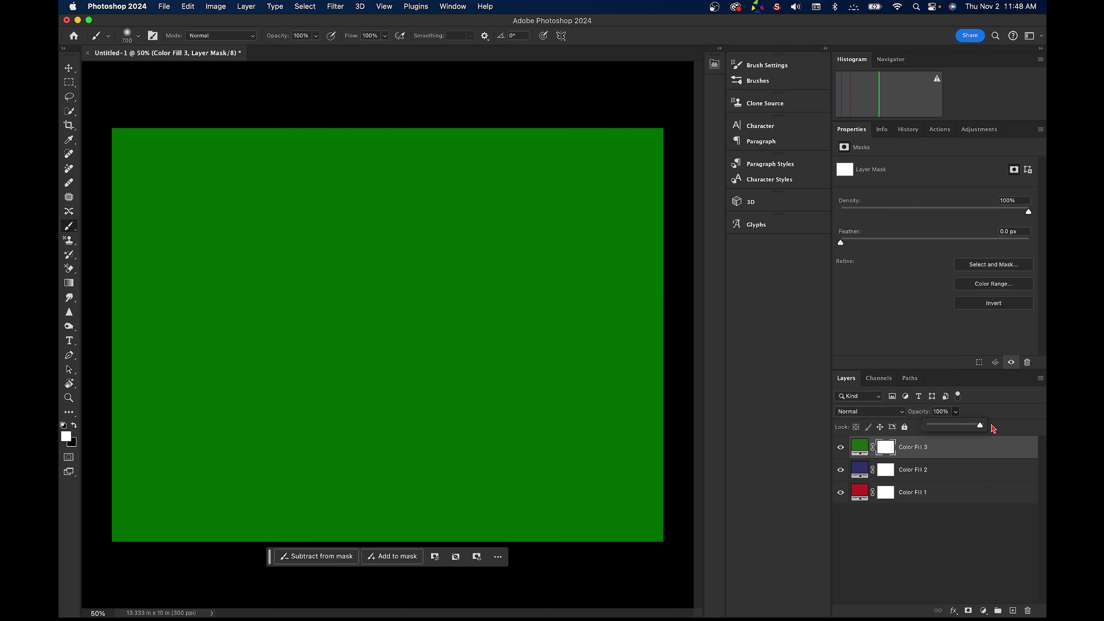
pyautogui.click(890, 450)
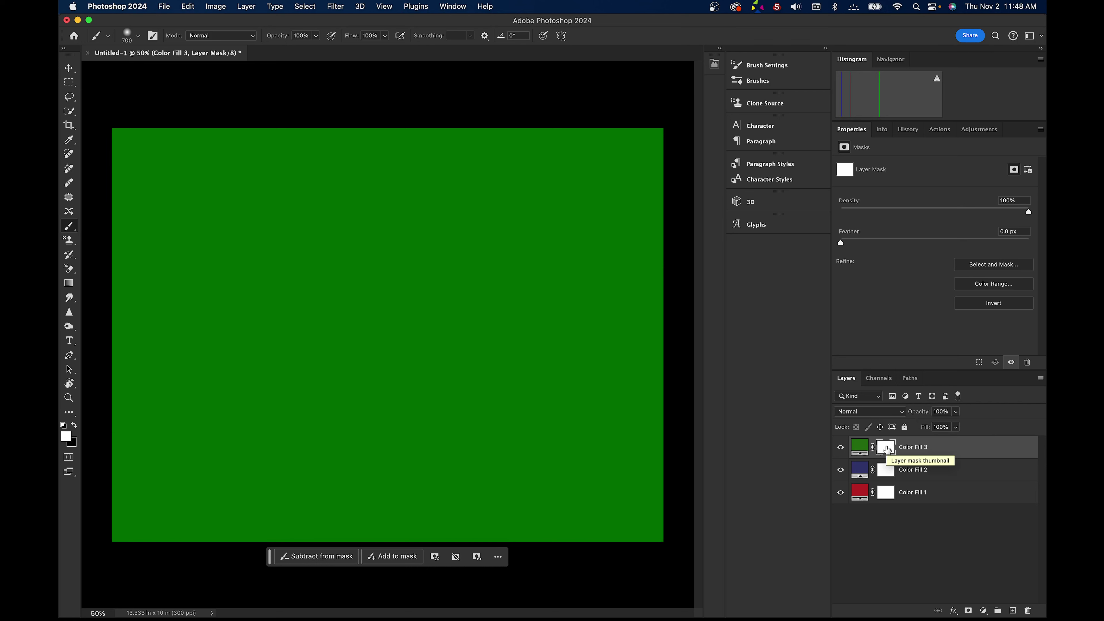
# - Try lowering the green layer's opacity with its color fill selected, restore it to 100%, and reselect its layer mask
pyautogui.click(860, 450)
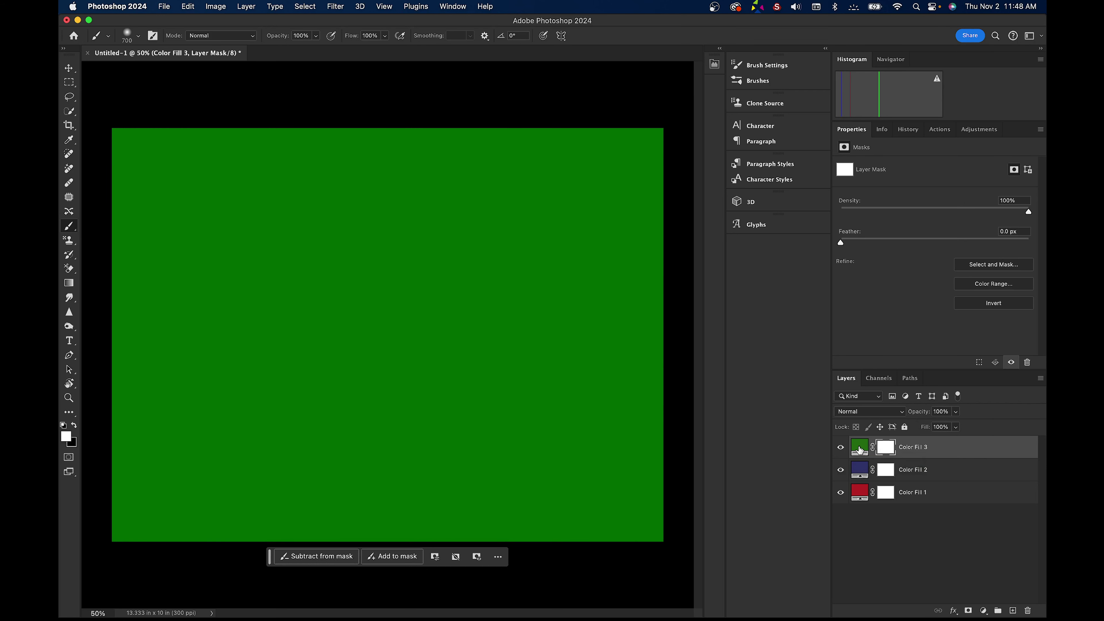
pyautogui.click(955, 413)
pyautogui.moveTo(909, 430); pyautogui.dragTo(962, 428)
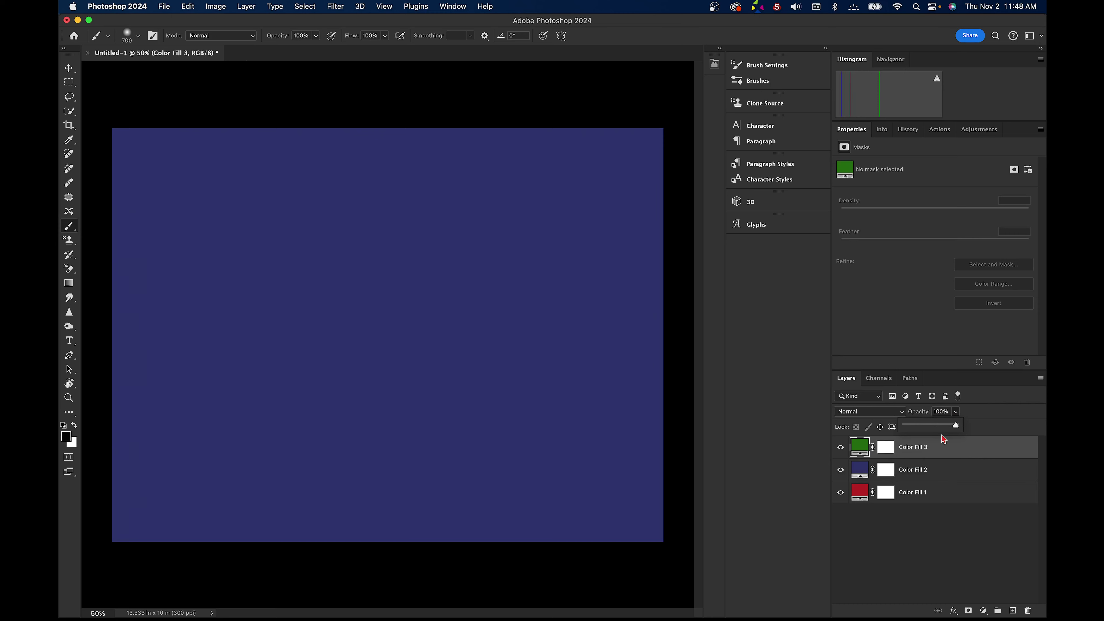
pyautogui.click(889, 451)
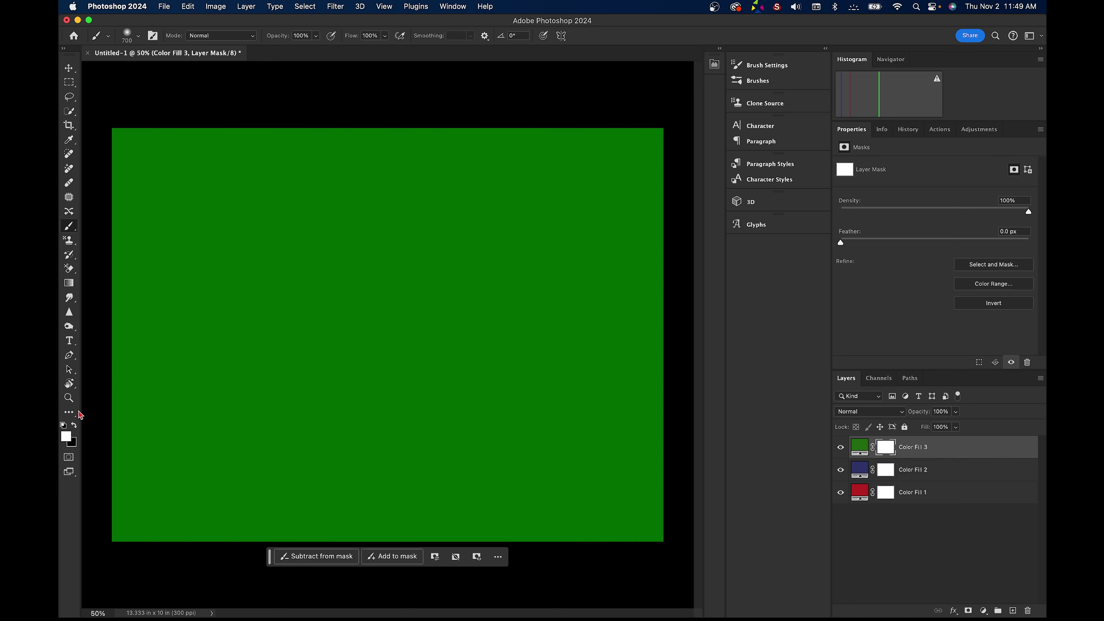
# - Set the foreground color to black (000000) with white as the background, swapping the two colors to compare them
pyautogui.click(74, 426)
pyautogui.click(68, 439)
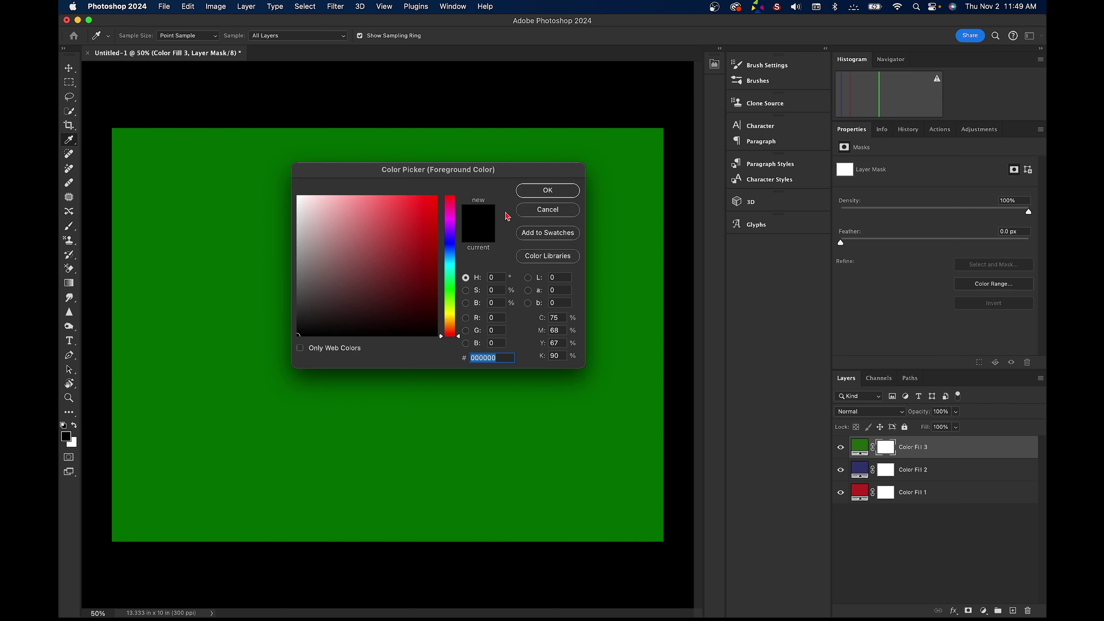
pyautogui.click(549, 193)
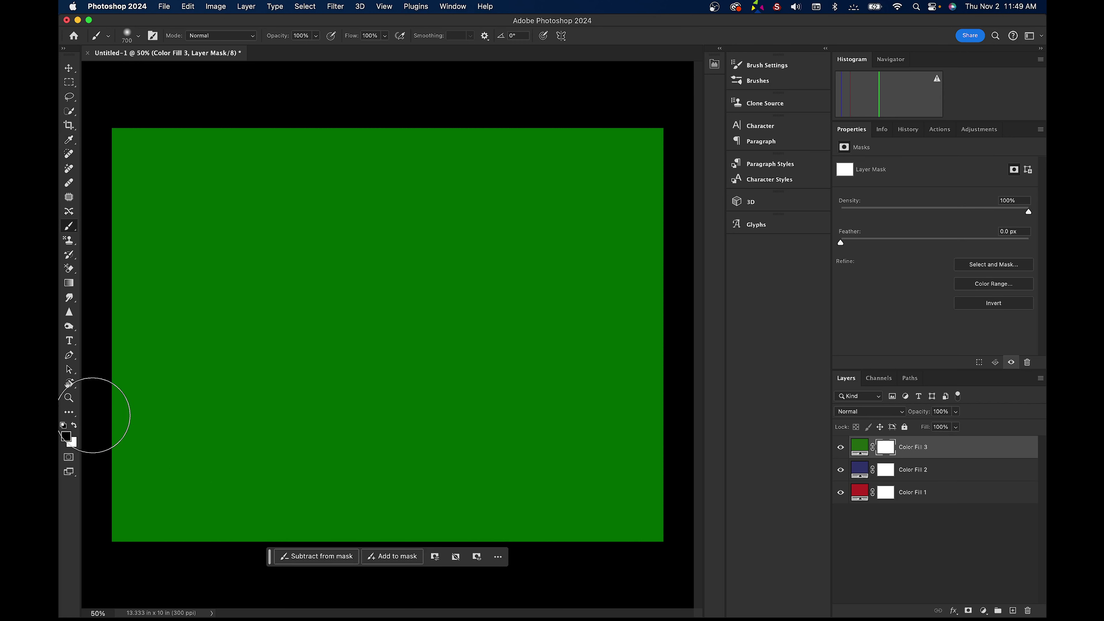
pyautogui.click(75, 425)
pyautogui.click(75, 425)
pyautogui.click(75, 428)
pyautogui.click(75, 427)
pyautogui.click(75, 427)
pyautogui.click(76, 428)
# - Paint a large black triangle on the green layer's mask and a smaller black triangle inside it on the blue layer's mask
pyautogui.moveTo(558, 200)
pyautogui.mouseDown()
pyautogui.moveTo(365, 328)
pyautogui.moveTo(202, 468)
pyautogui.moveTo(570, 466)
pyautogui.moveTo(597, 454)
pyautogui.mouseUp()
pyautogui.moveTo(596, 385)
pyautogui.mouseDown()
pyautogui.moveTo(587, 220)
pyautogui.moveTo(330, 438)
pyautogui.moveTo(456, 400)
pyautogui.moveTo(529, 314)
pyautogui.moveTo(522, 421)
pyautogui.moveTo(544, 355)
pyautogui.moveTo(439, 422)
pyautogui.mouseUp()
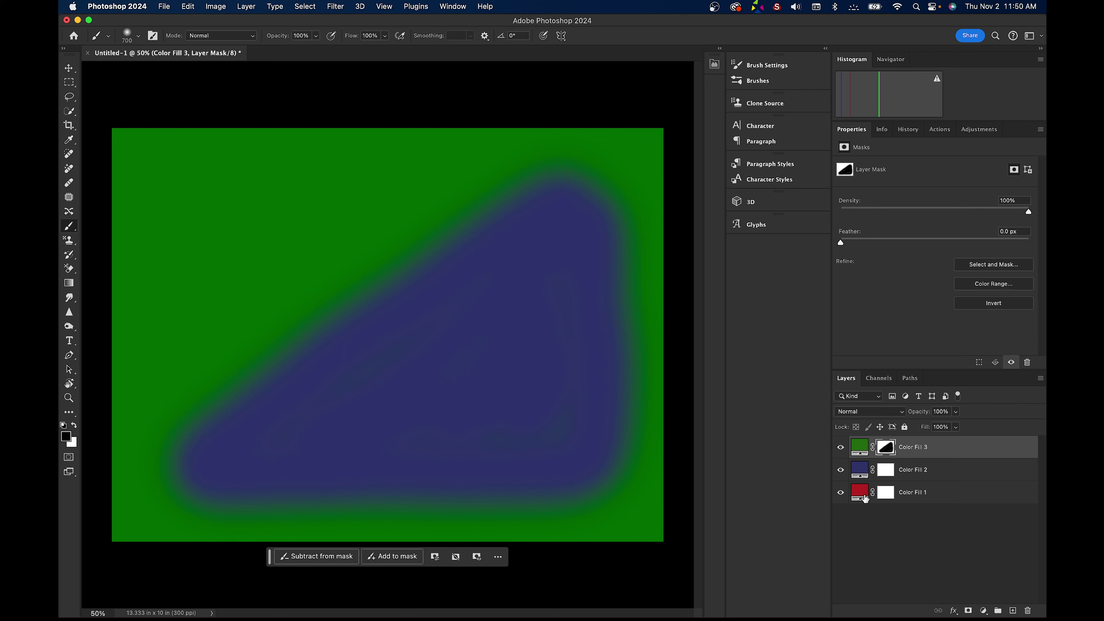
pyautogui.click(886, 474)
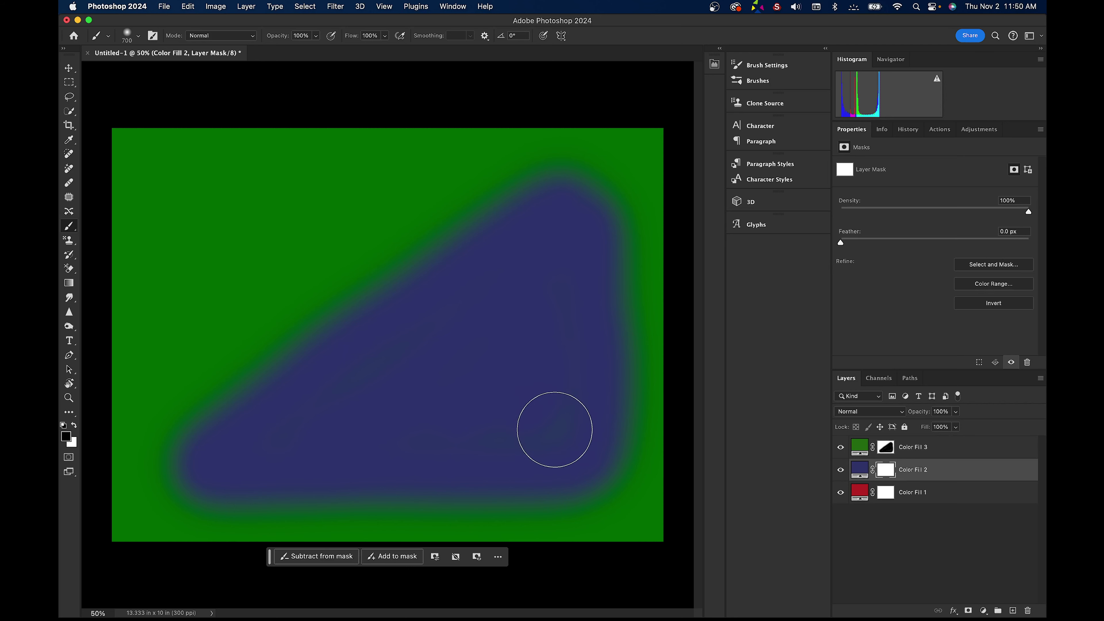
pyautogui.moveTo(555, 426)
pyautogui.mouseDown()
pyautogui.moveTo(553, 303)
pyautogui.moveTo(543, 295)
pyautogui.moveTo(334, 429)
pyautogui.moveTo(523, 424)
pyautogui.moveTo(503, 366)
pyautogui.moveTo(483, 376)
pyautogui.mouseUp()
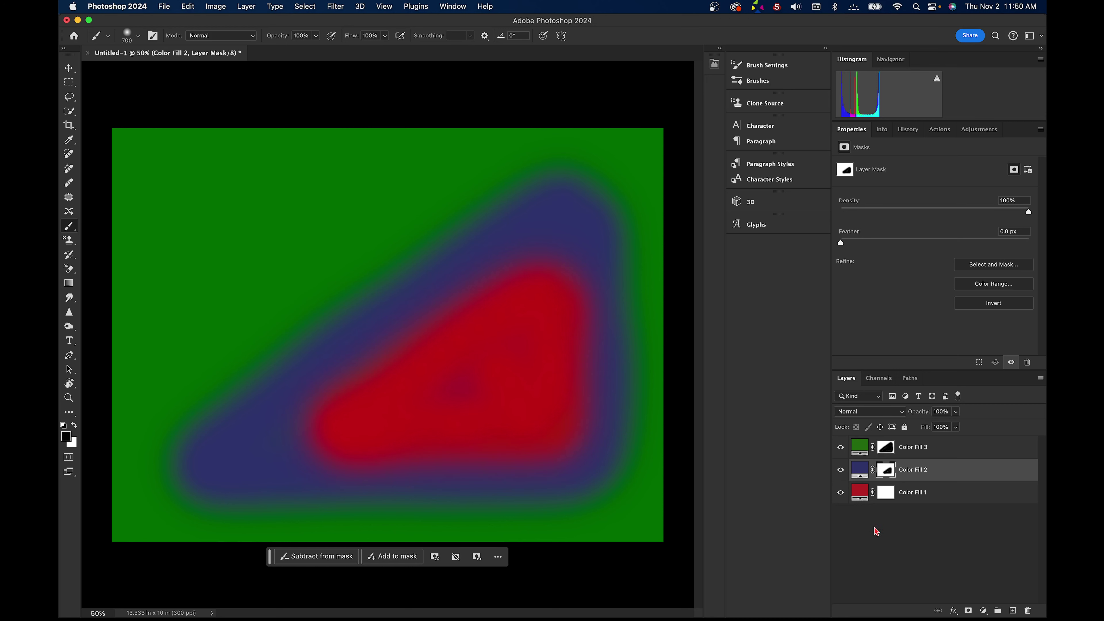
# - Hide the blue fill layer to compare the masks' effect, select the green layer's color fill, and show the blue layer again
pyautogui.click(841, 471)
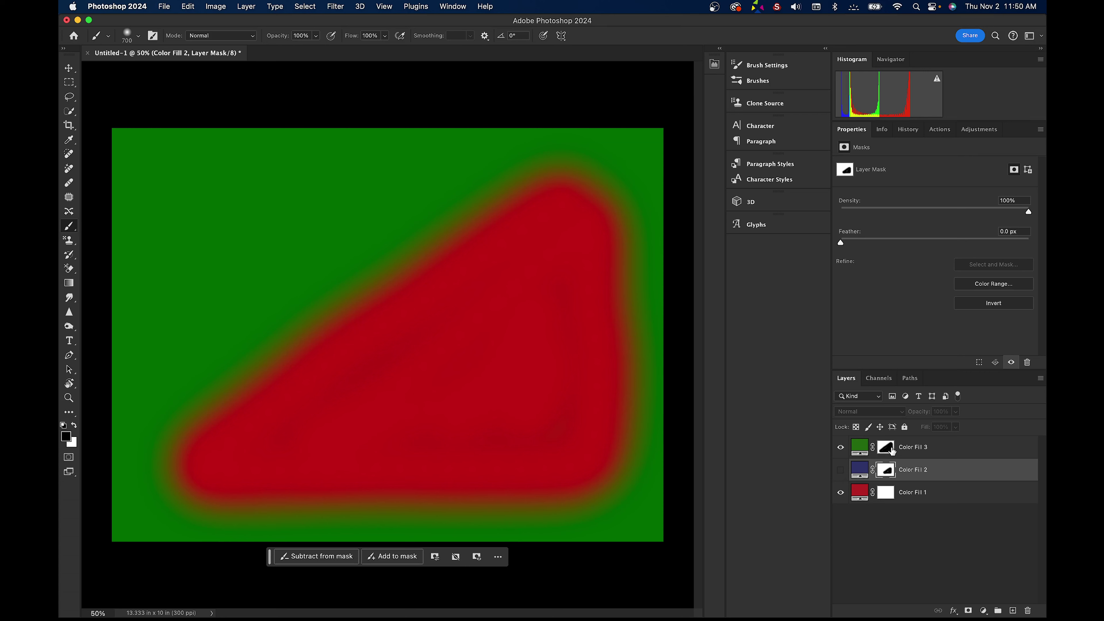
pyautogui.click(860, 449)
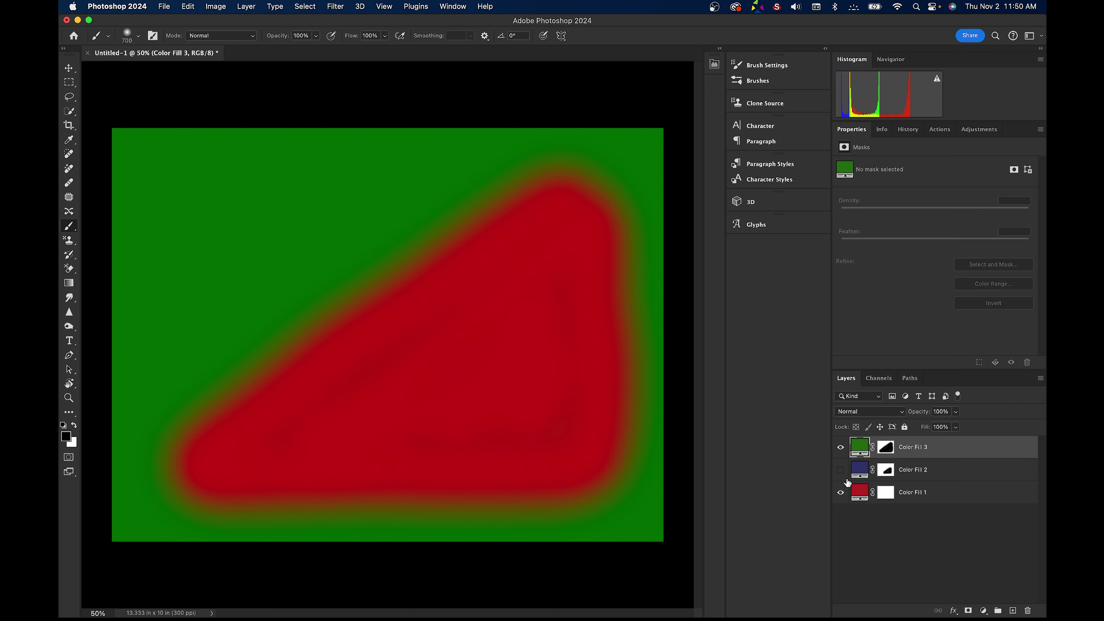
pyautogui.click(840, 471)
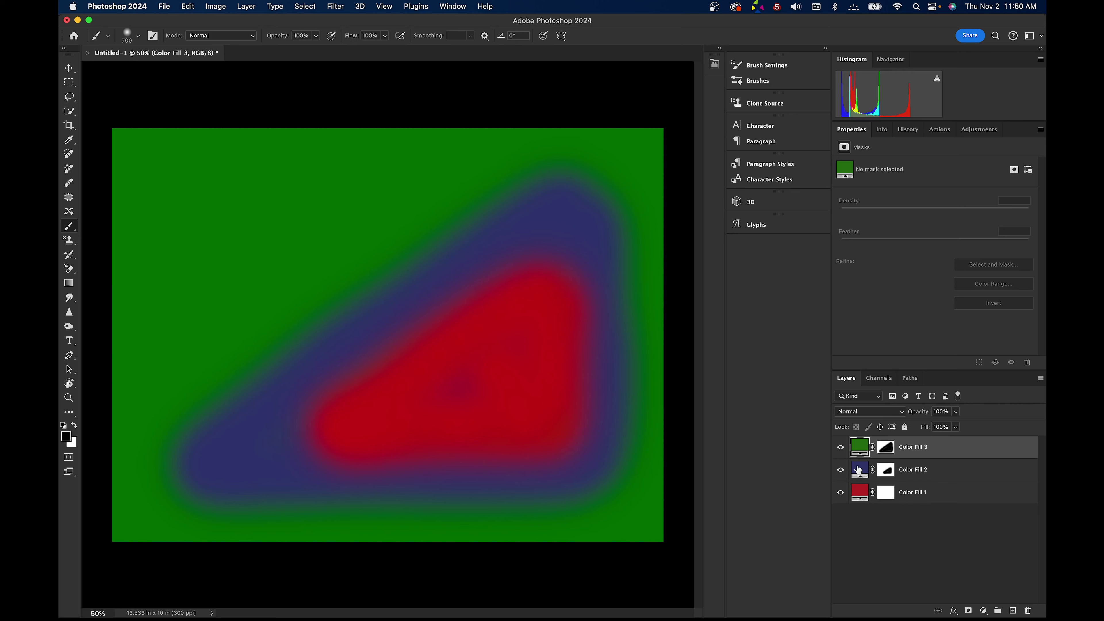
# - Paint a black diagonal stroke from the canvas's upper-left area on the green layer's mask, then invert the mask
pyautogui.click(886, 448)
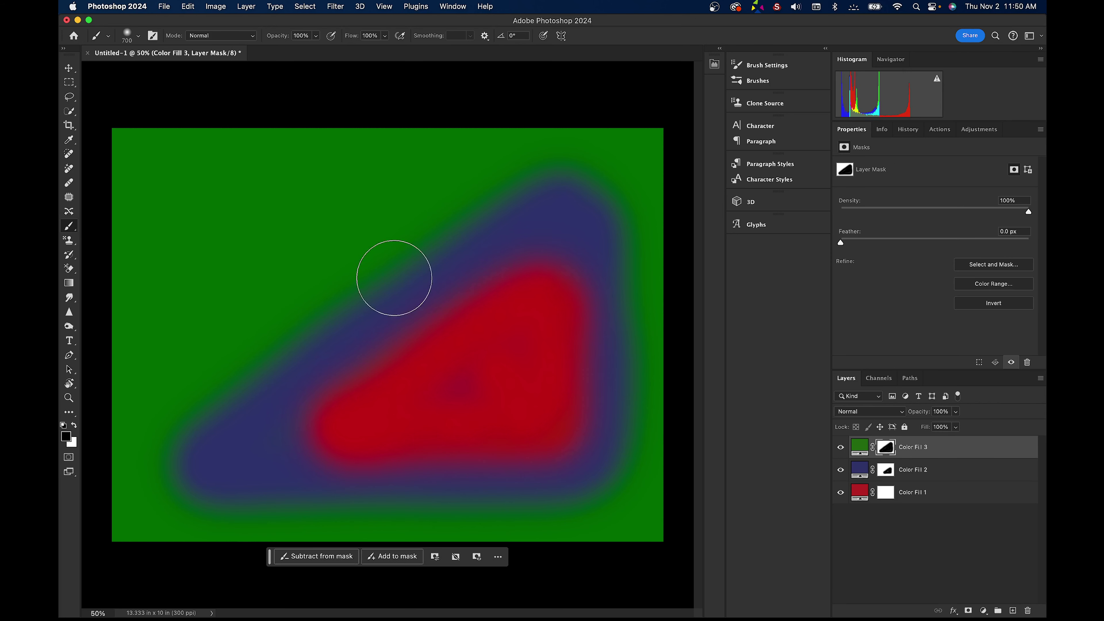
pyautogui.moveTo(219, 207); pyautogui.dragTo(552, 456)
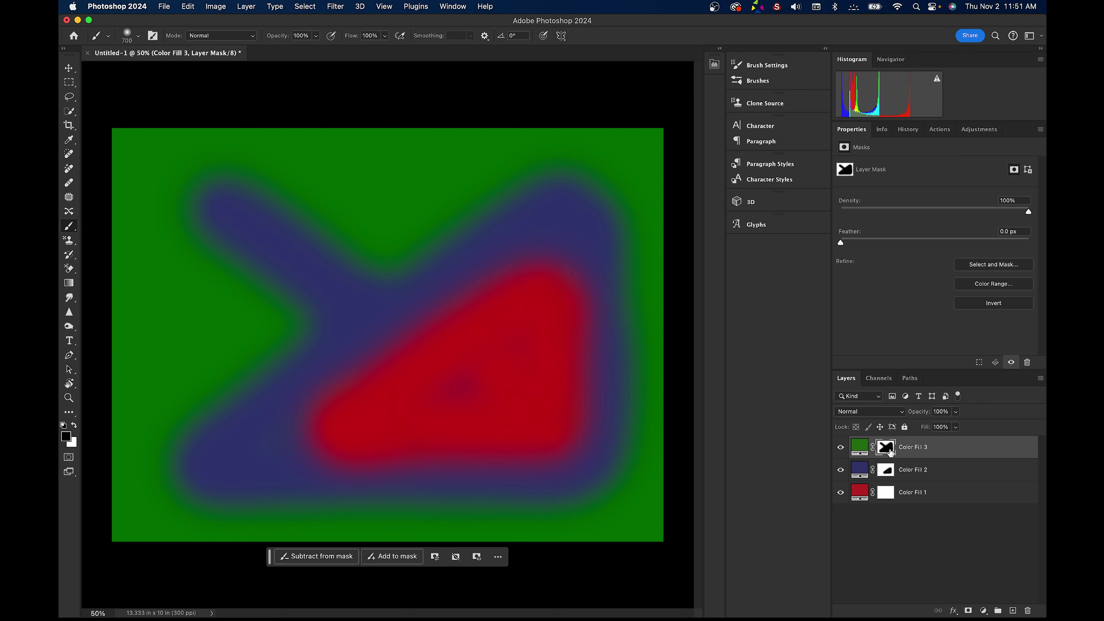
pyautogui.press('super+i')
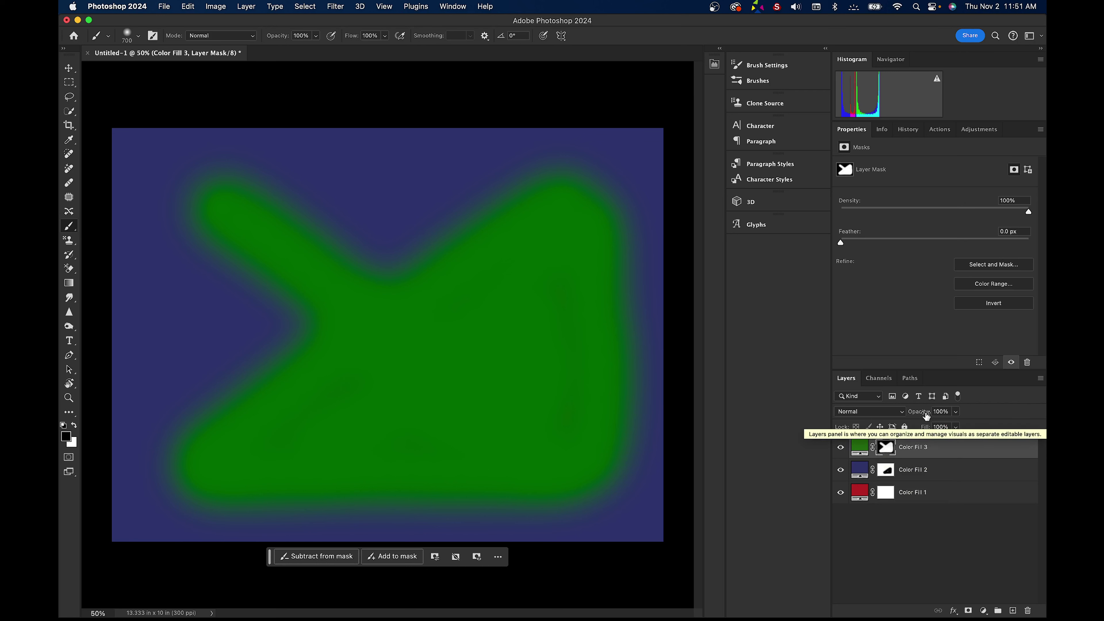
# - Lower the green fill layer's opacity to 42% to preview the layers beneath, then return it to 100%
pyautogui.moveTo(924, 415); pyautogui.dragTo(916, 413)
pyautogui.moveTo(910, 414); pyautogui.dragTo(893, 414)
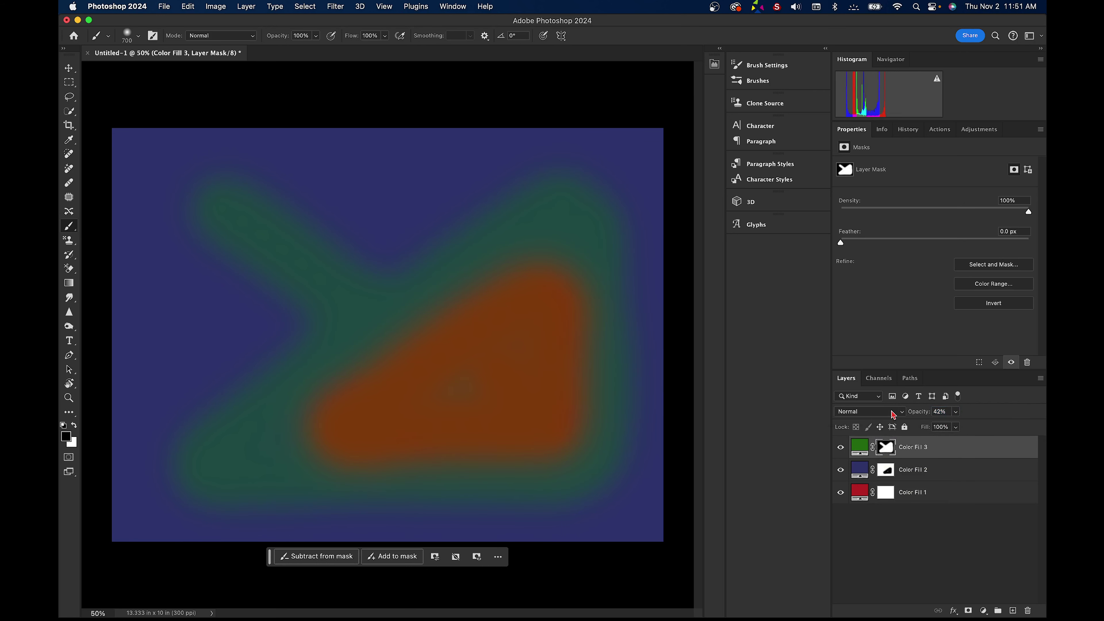
pyautogui.moveTo(915, 414); pyautogui.dragTo(926, 415)
pyautogui.moveTo(919, 414); pyautogui.dragTo(982, 410)
pyautogui.click(901, 450)
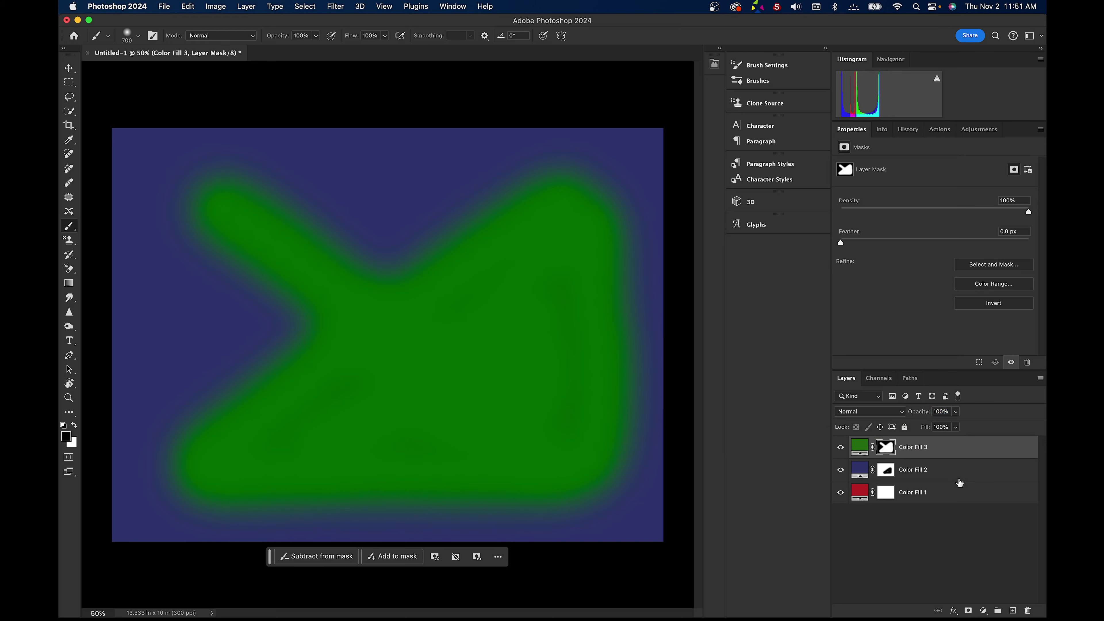
# - Compare the blue and green layers' masks by selecting each, then select the blue layer's color fill
pyautogui.click(892, 471)
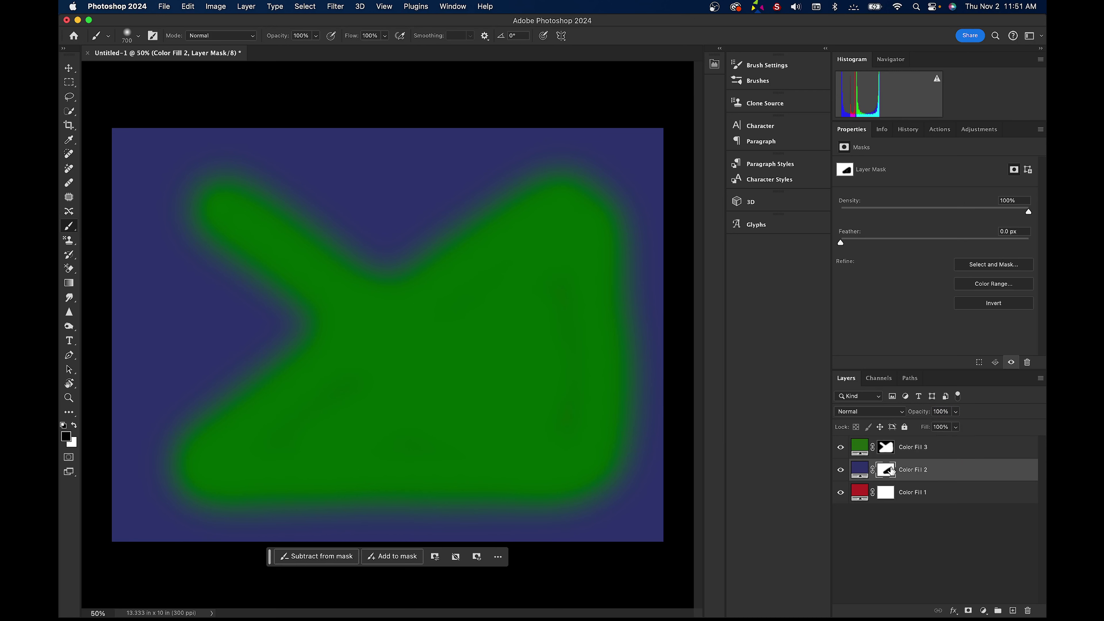
pyautogui.click(886, 447)
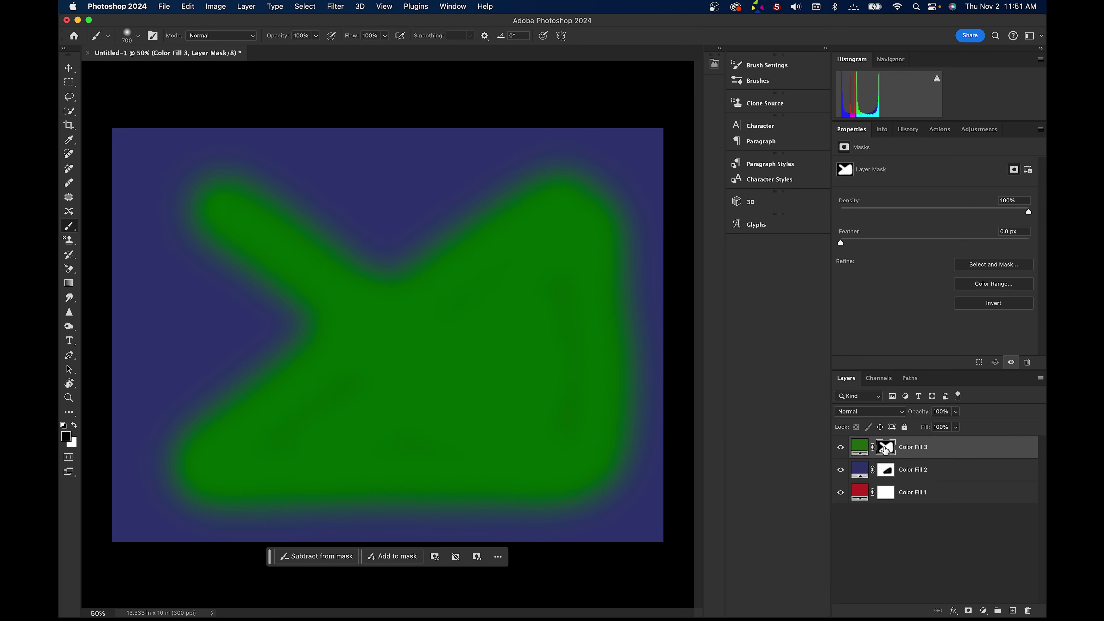
pyautogui.click(862, 473)
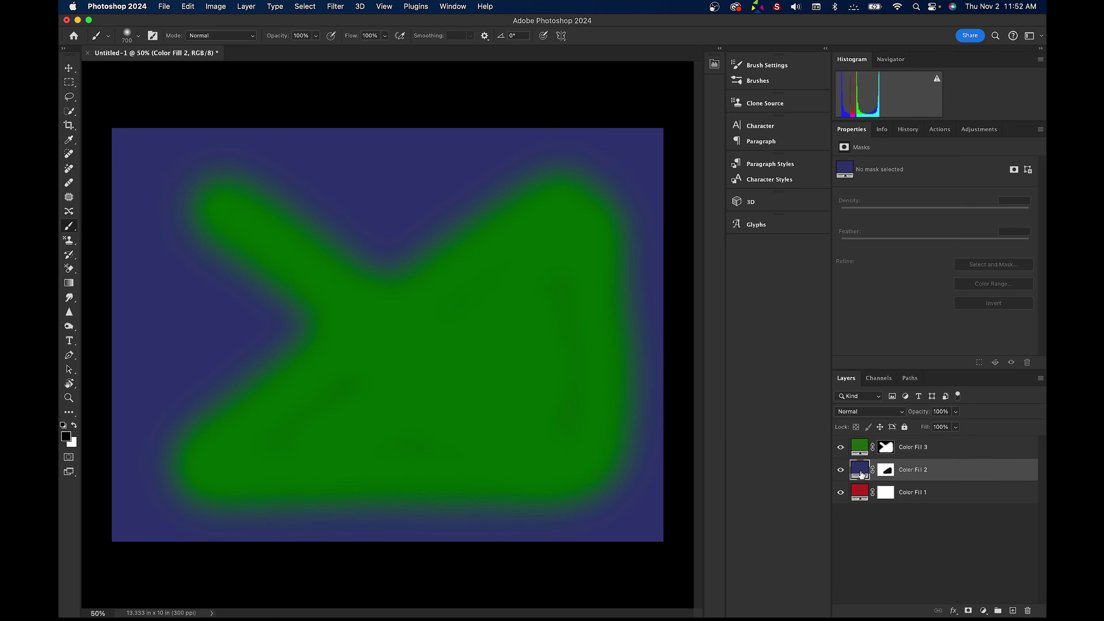